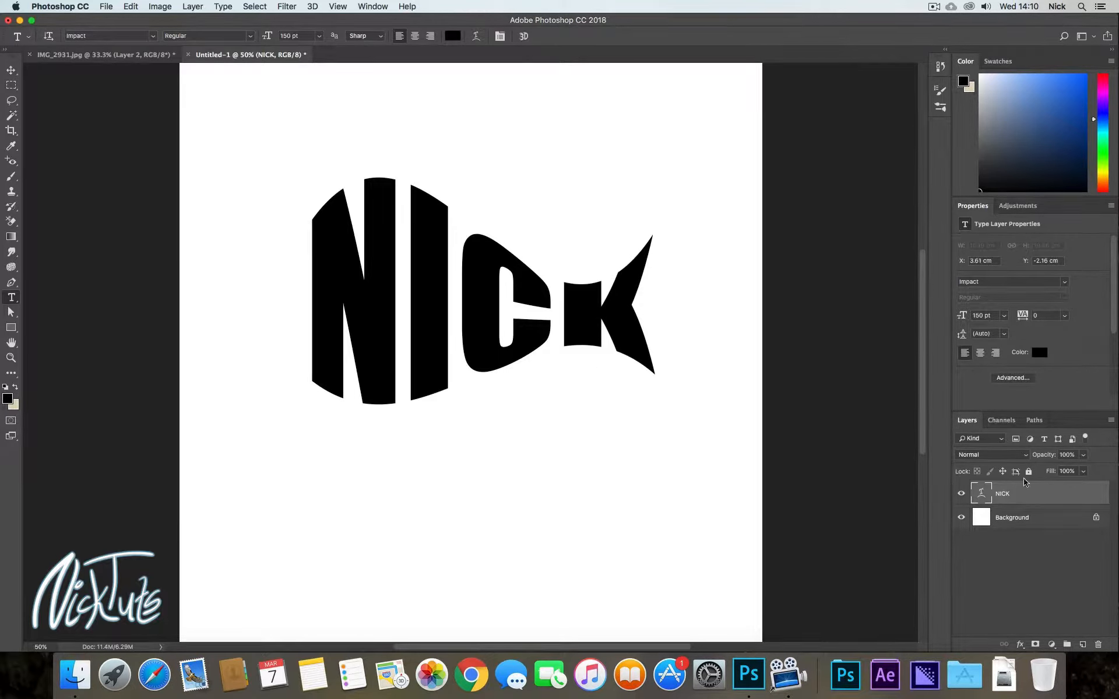
pyautogui.doubleClick(1055, 497)
pyautogui.moveTo(619, 189); pyautogui.dragTo(943, 84)
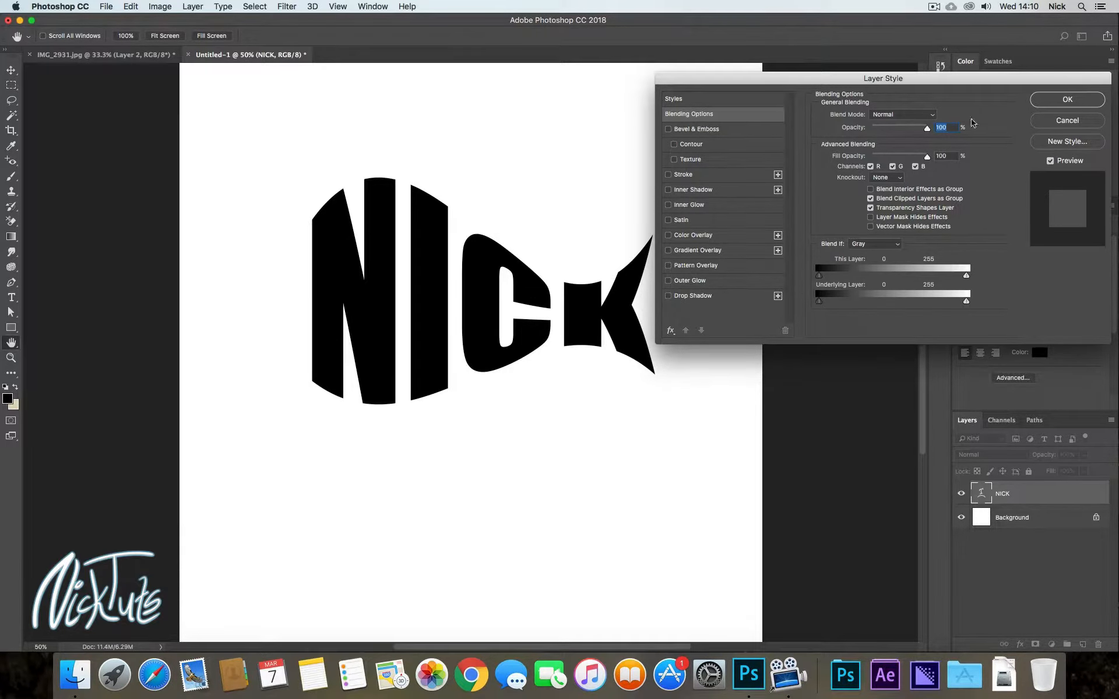
pyautogui.click(1062, 126)
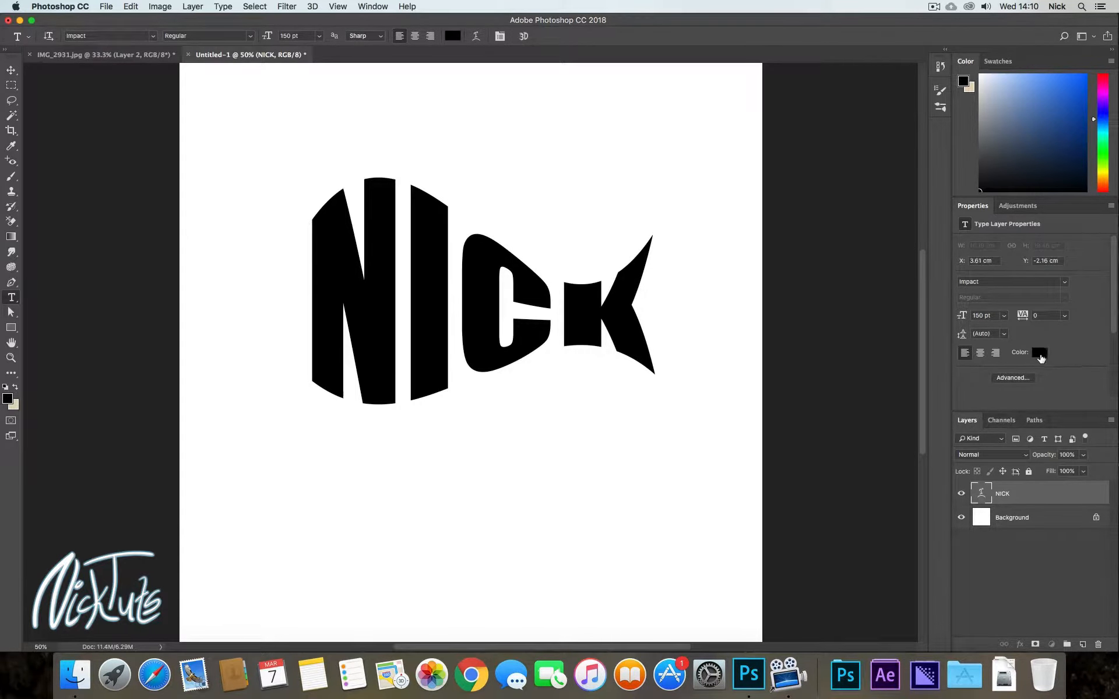
# - Change the fish-shaped text's color to dark blue, hex 24325a
pyautogui.click(1040, 353)
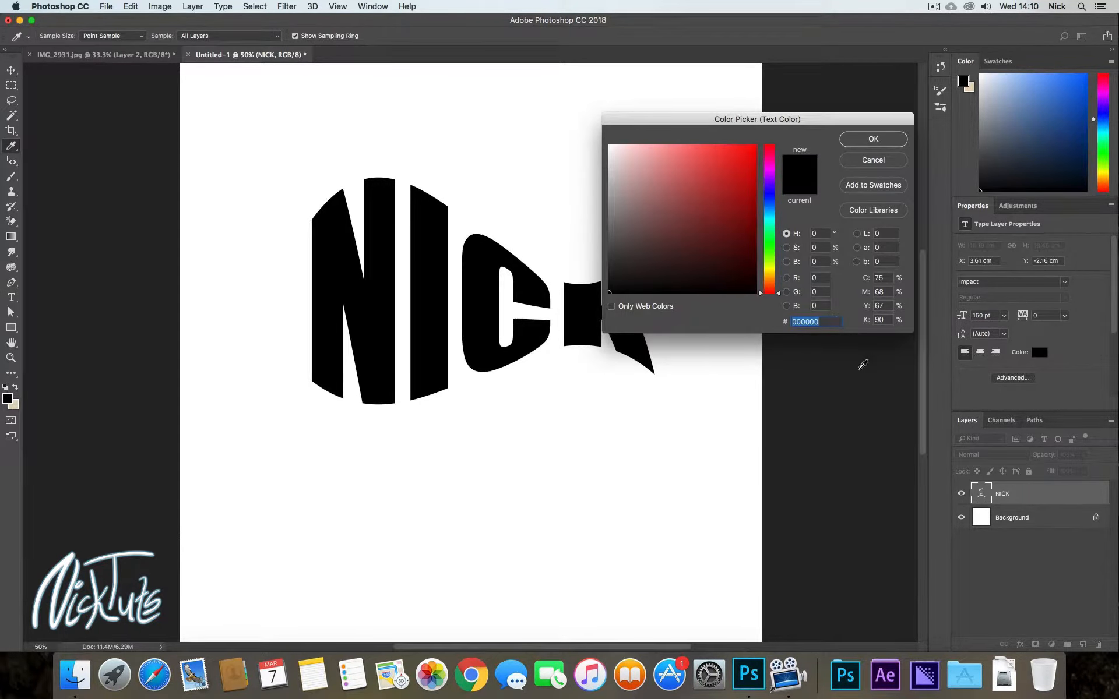
pyautogui.write('2')
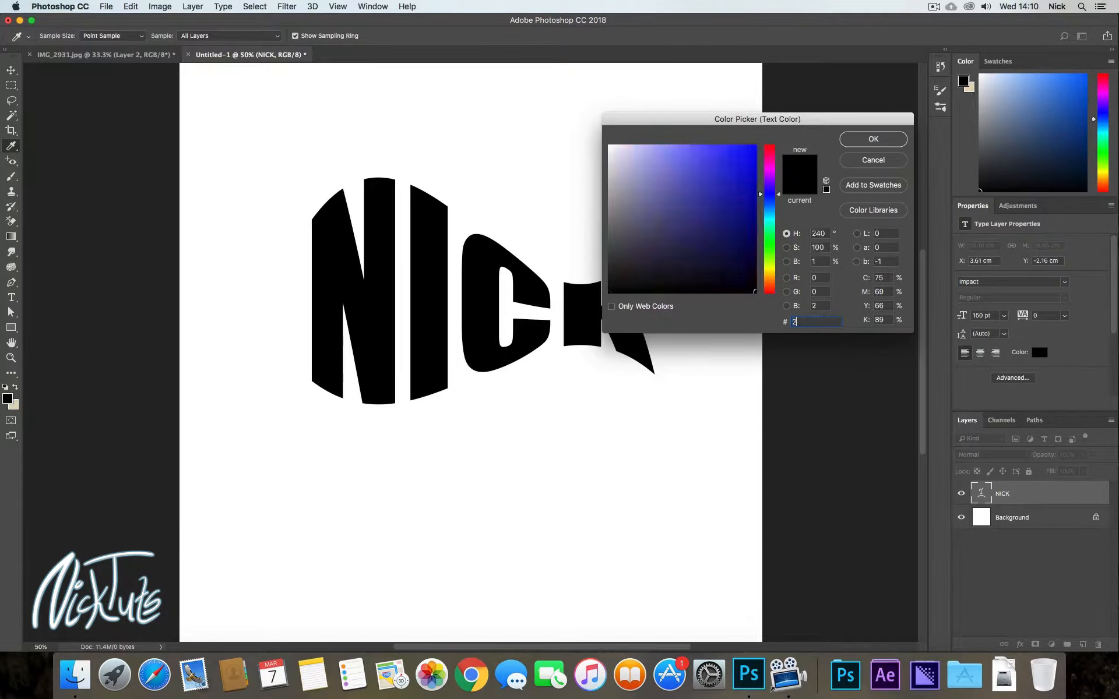
pyautogui.write('43')
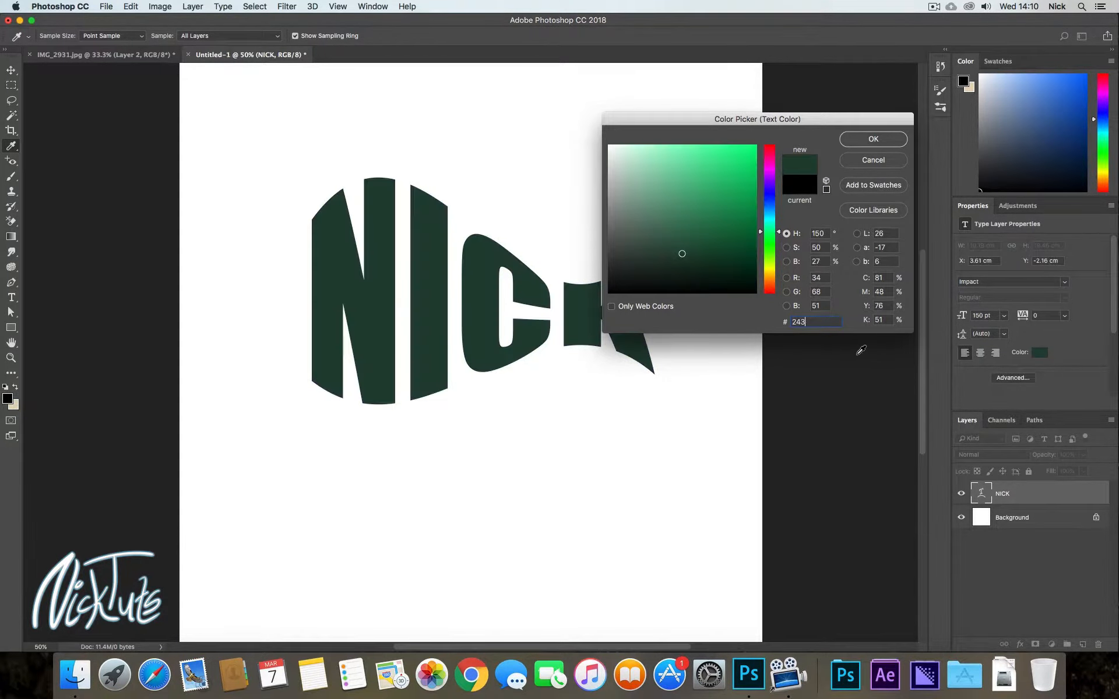
pyautogui.write('25a')
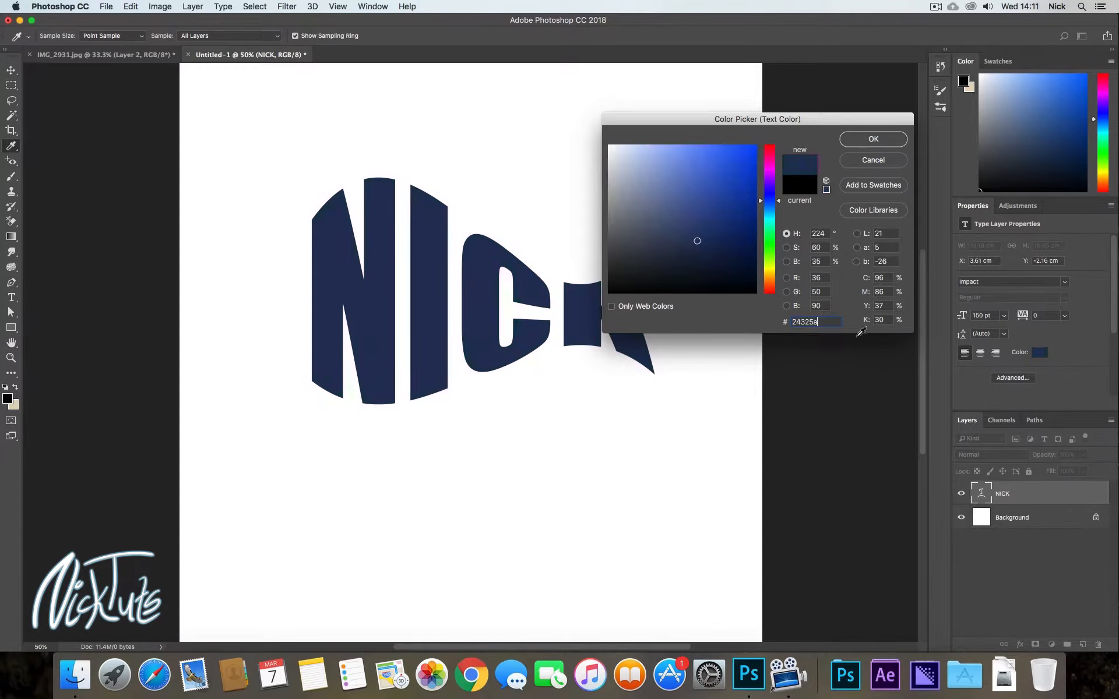
pyautogui.click(886, 139)
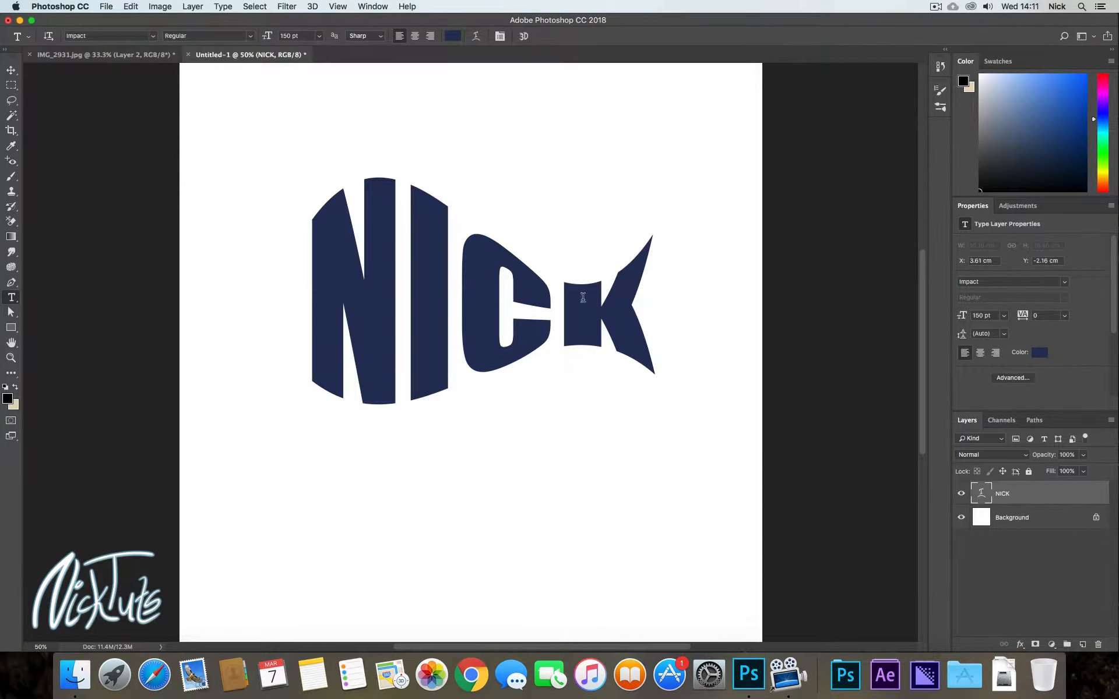
# - Add a Bevel & Emboss layer style to the fish-shaped text layer, keeping the lettering in view beside the settings
pyautogui.doubleClick(1029, 494)
pyautogui.moveTo(810, 86); pyautogui.dragTo(791, 164)
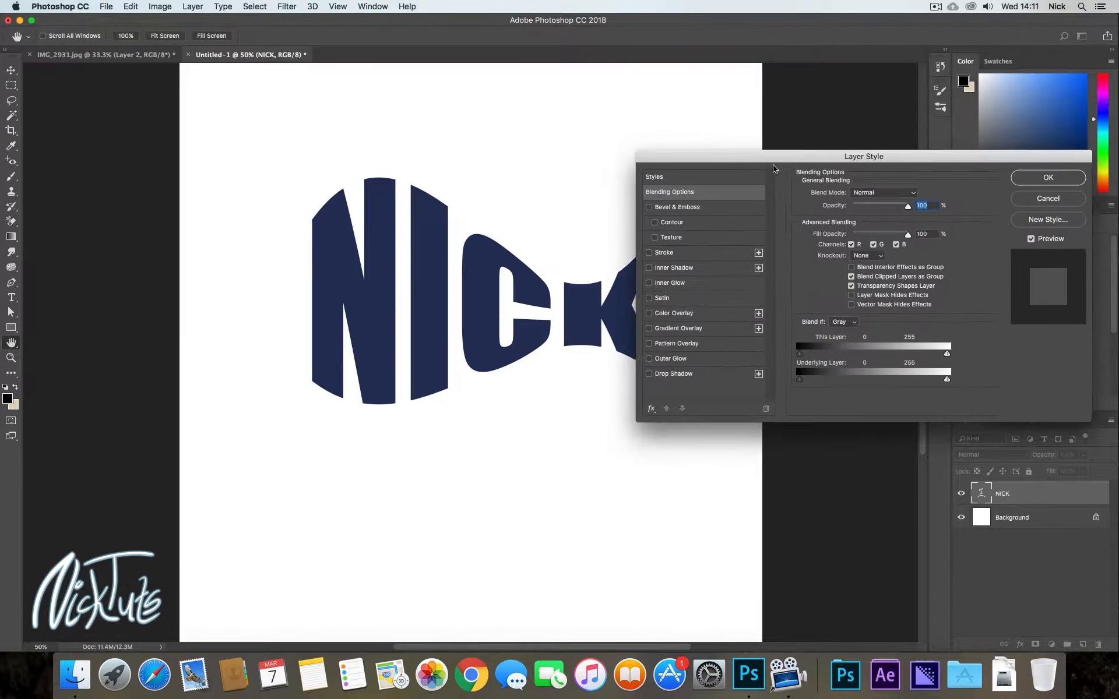
pyautogui.click(690, 208)
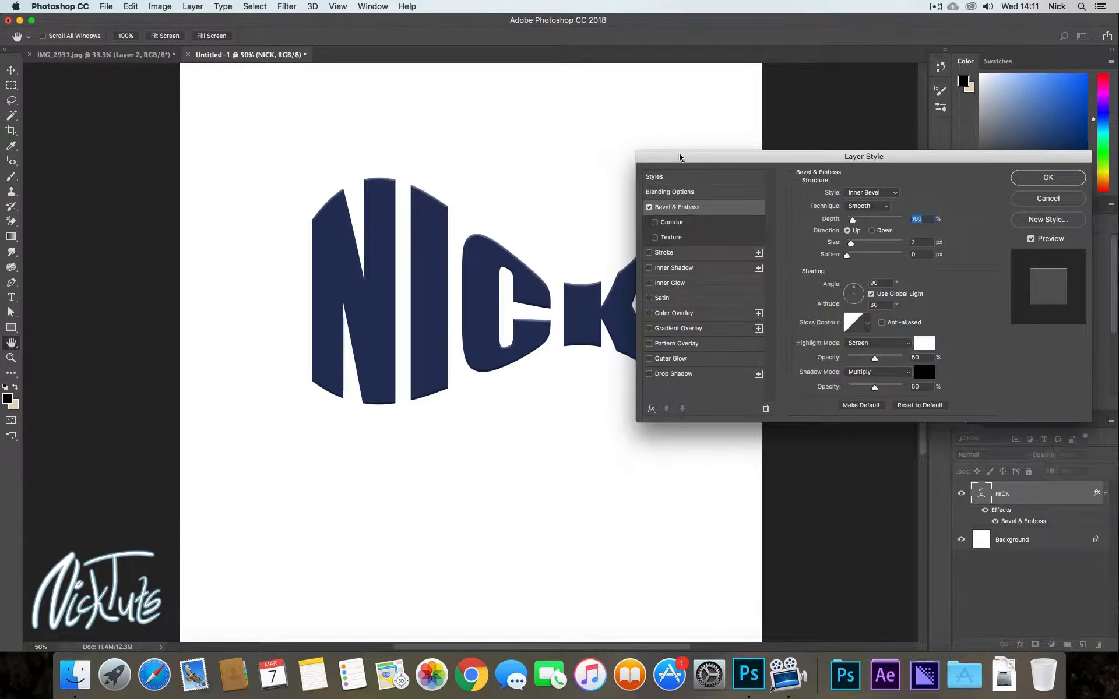
pyautogui.moveTo(694, 156); pyautogui.dragTo(718, 101)
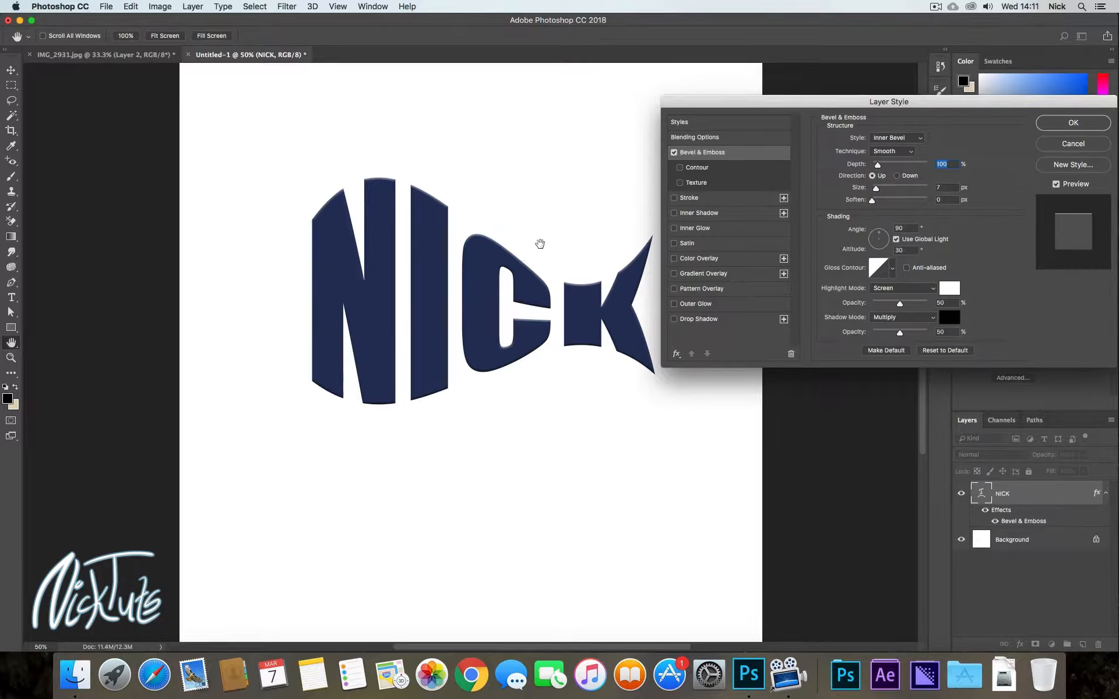
# - Examine the bevelled edges of the letters up close and at overall size
pyautogui.press('super+equal')
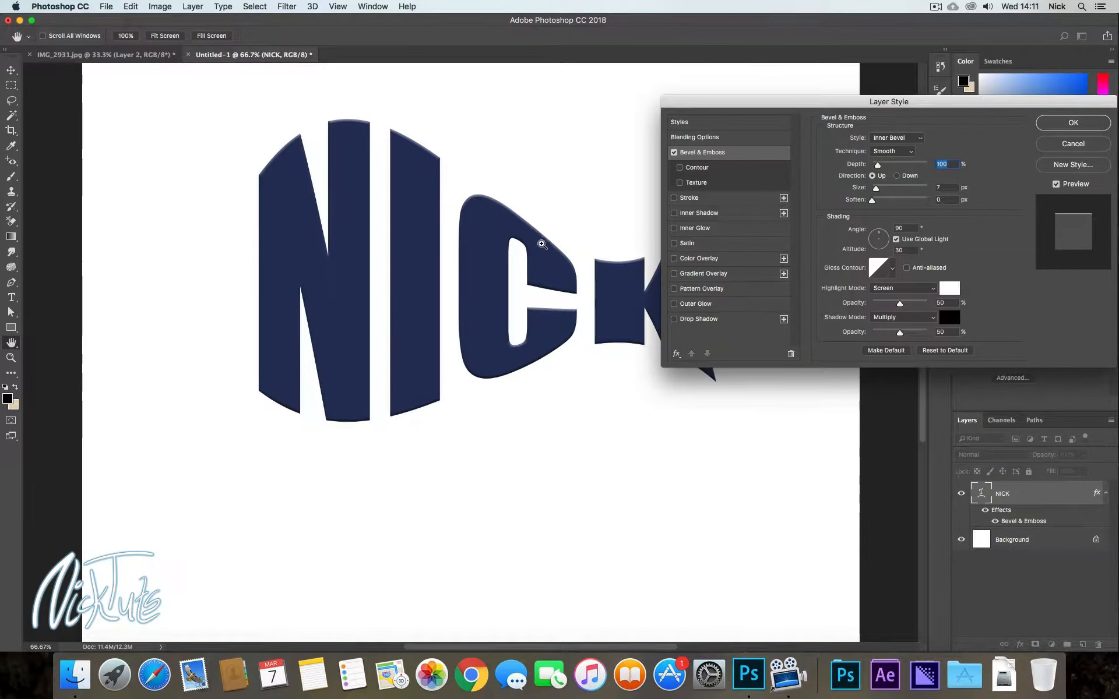
pyautogui.press('super+equal')
pyautogui.press('super+minus')
pyautogui.press('super+minus')
pyautogui.press('super+equal')
pyautogui.press('super+equal')
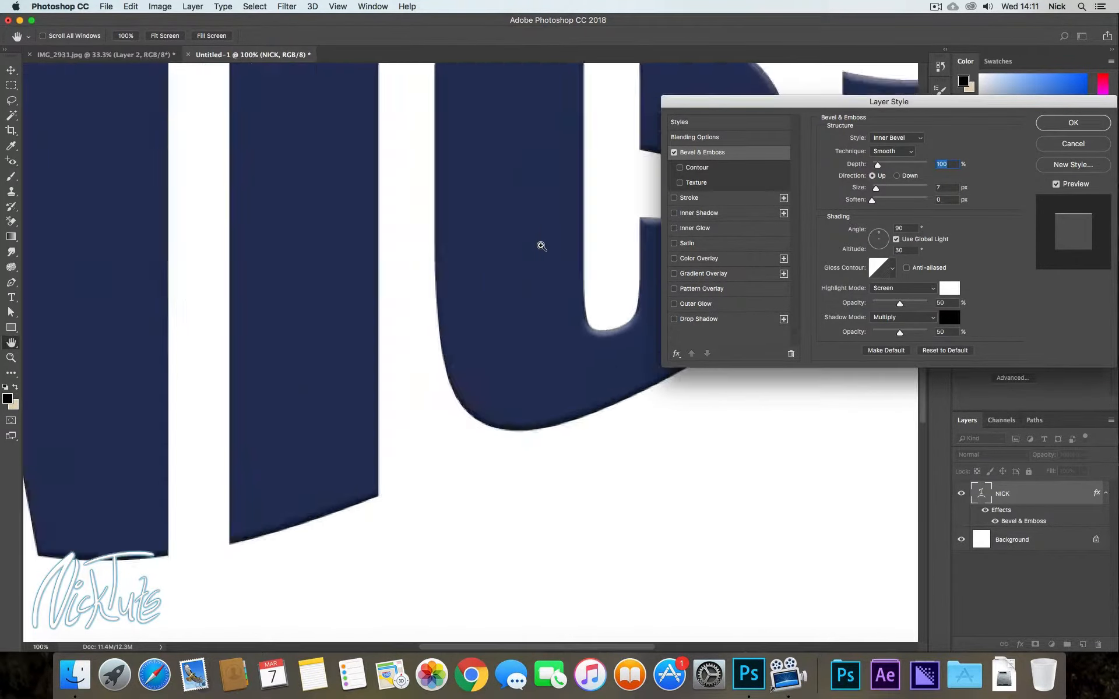
pyautogui.press('super+minus')
pyautogui.press('super+minus')
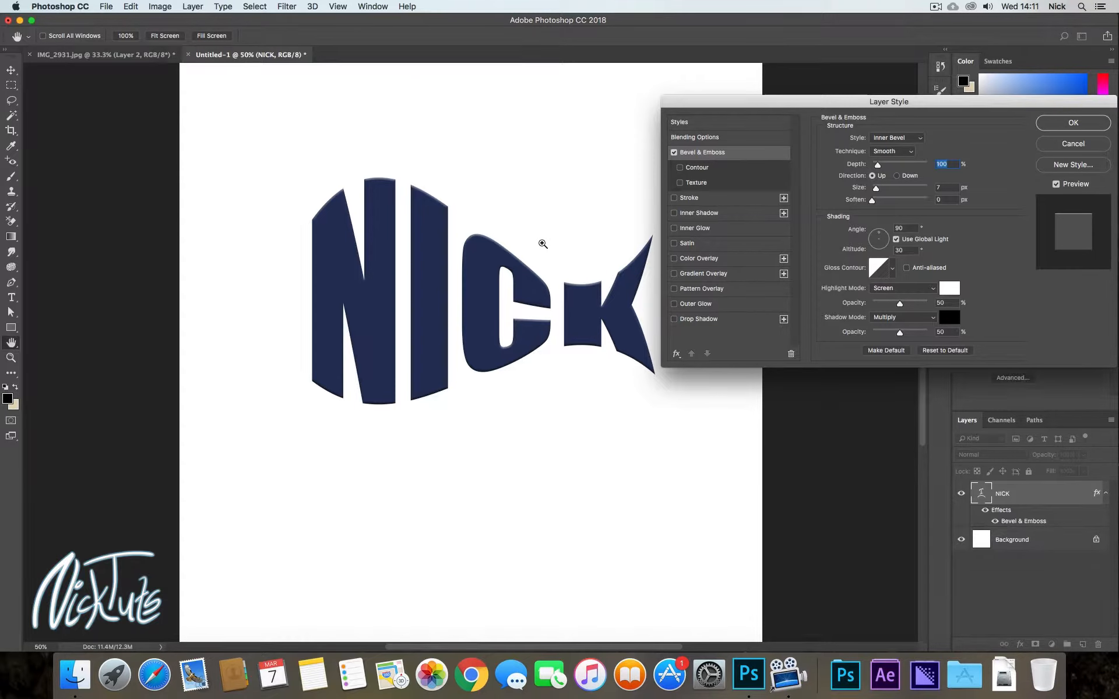
pyautogui.press('super+equal')
pyautogui.press('super+equal')
pyautogui.press('super+equal')
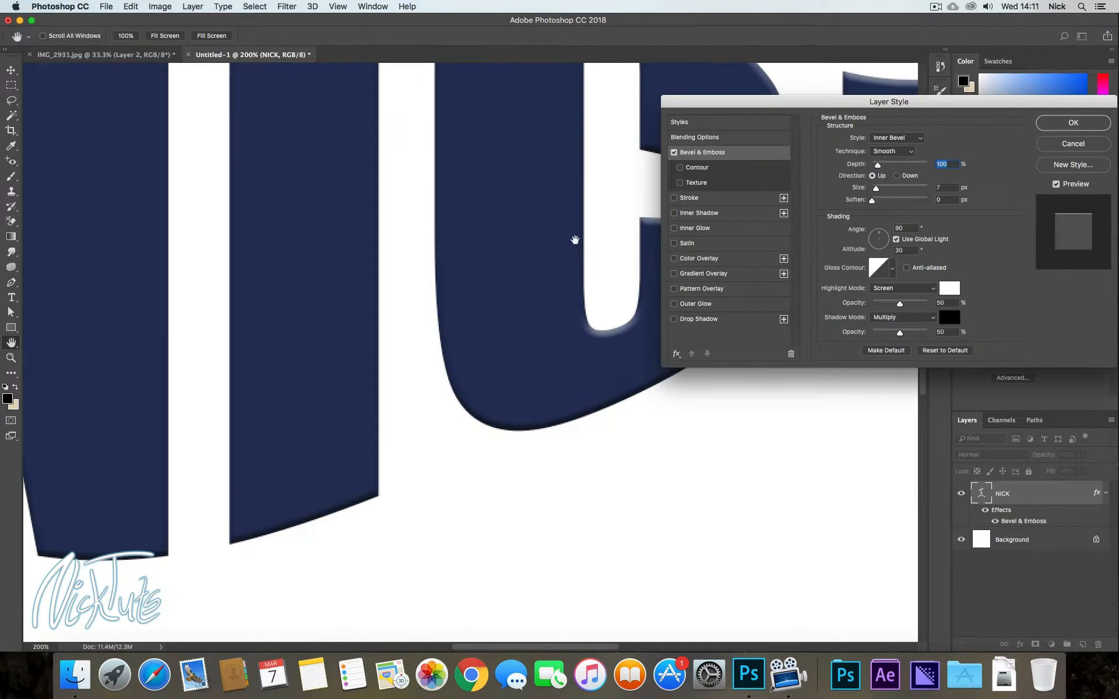
pyautogui.scroll(5, 500, 342)
pyautogui.hscroll(7, 515, 345)
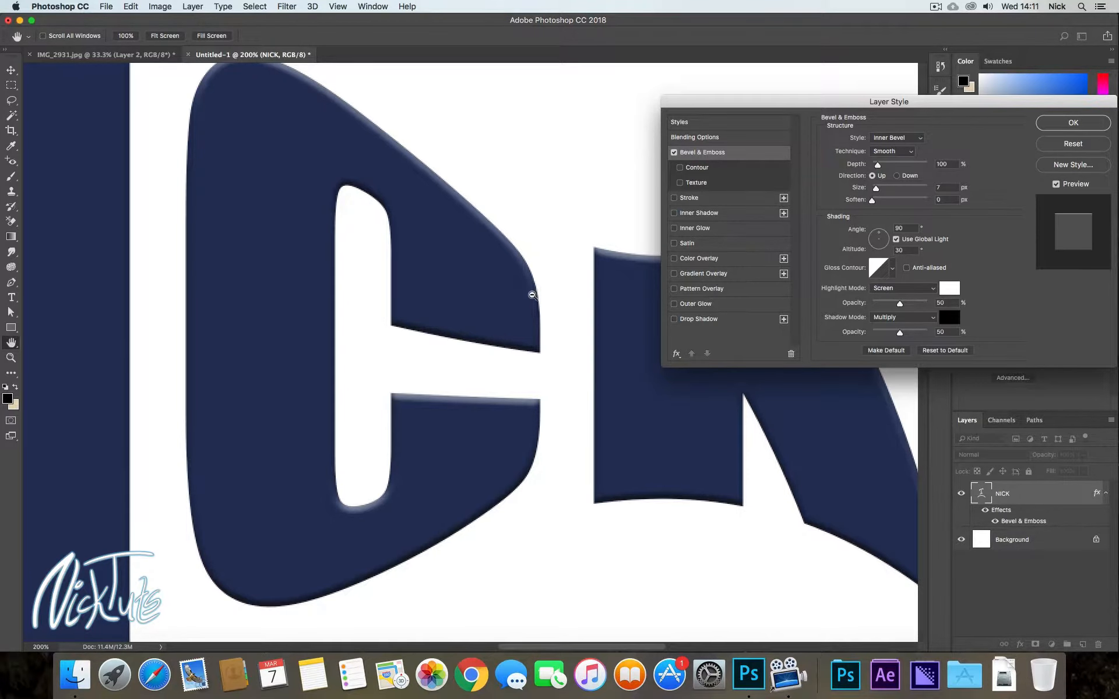
pyautogui.scroll(-2, 524, 286)
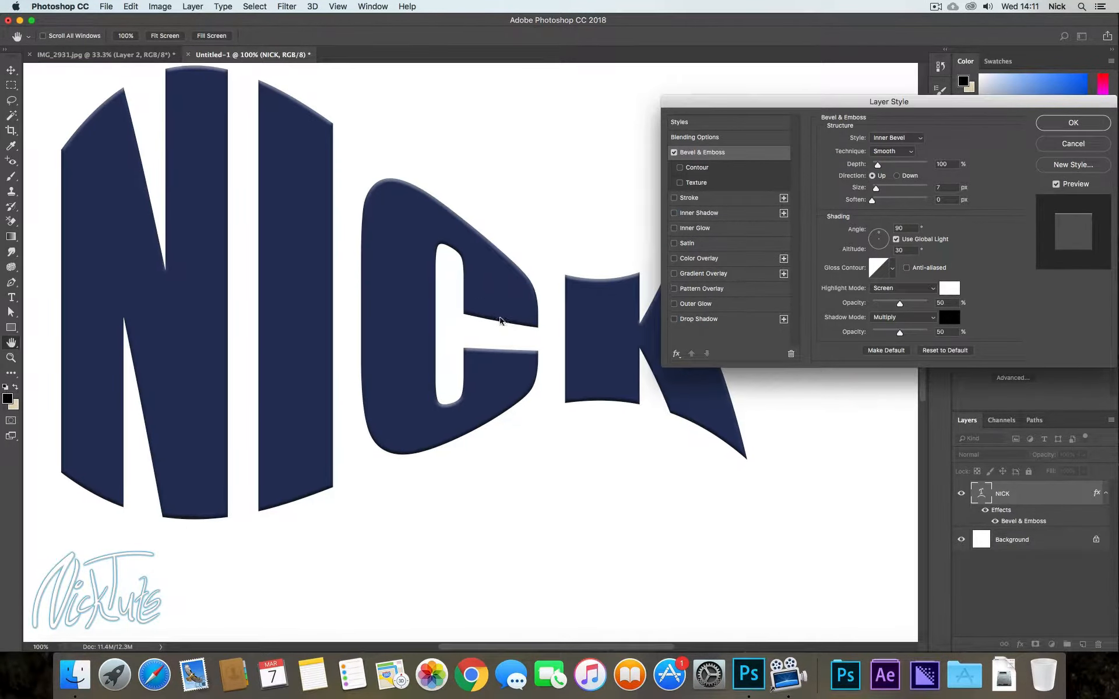
pyautogui.scroll(3, 500, 319)
pyautogui.hscroll(2, 499, 319)
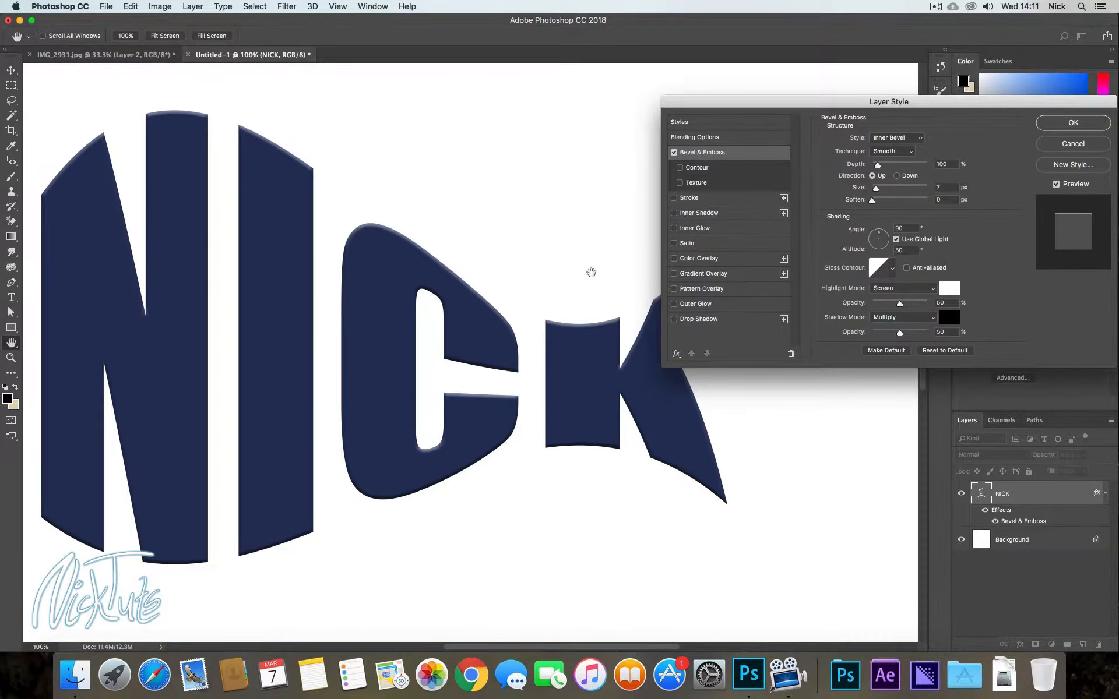
# - Try the Outer Bevel style on the text, and return to Inner Bevel
pyautogui.click(907, 140)
pyautogui.click(903, 129)
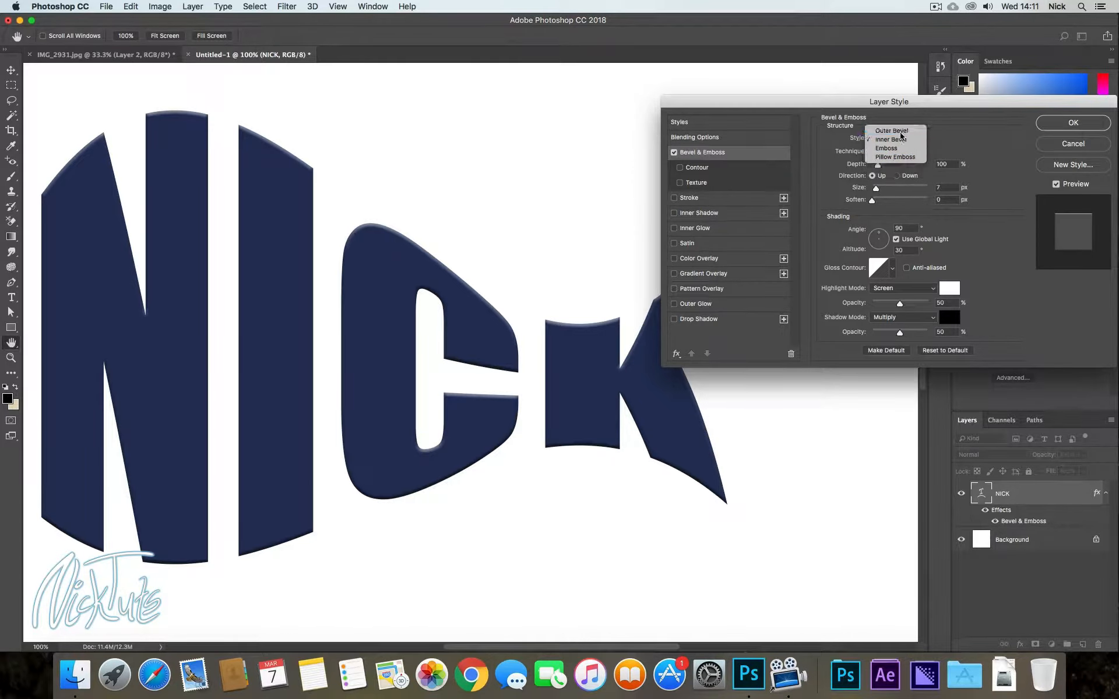
pyautogui.click(903, 141)
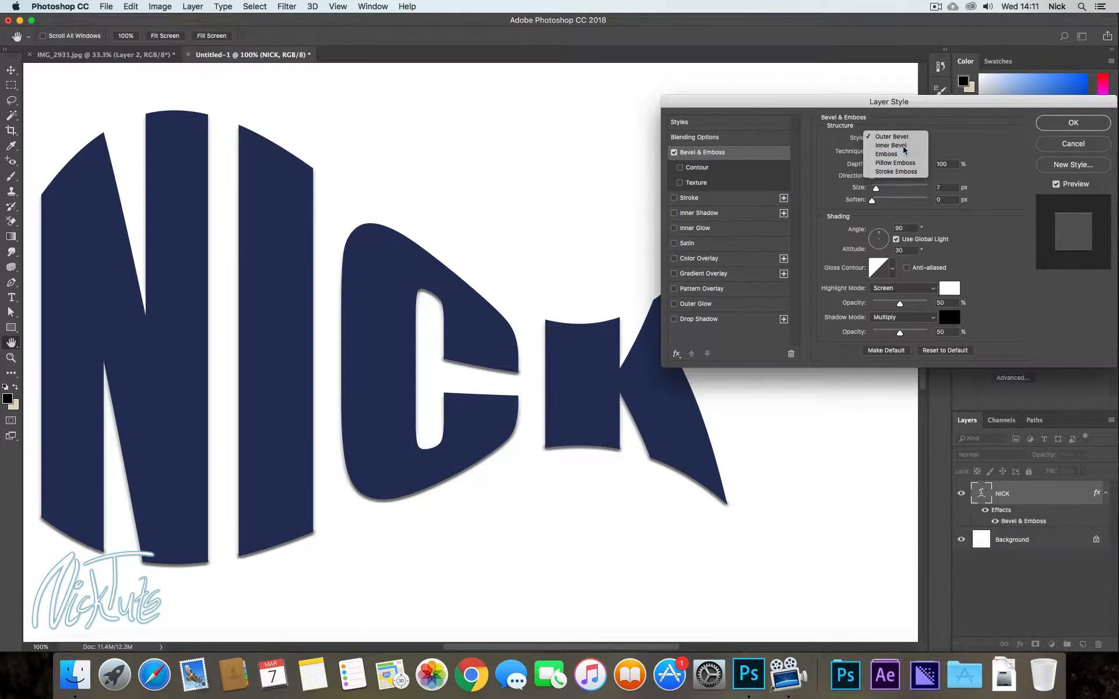
pyautogui.click(903, 146)
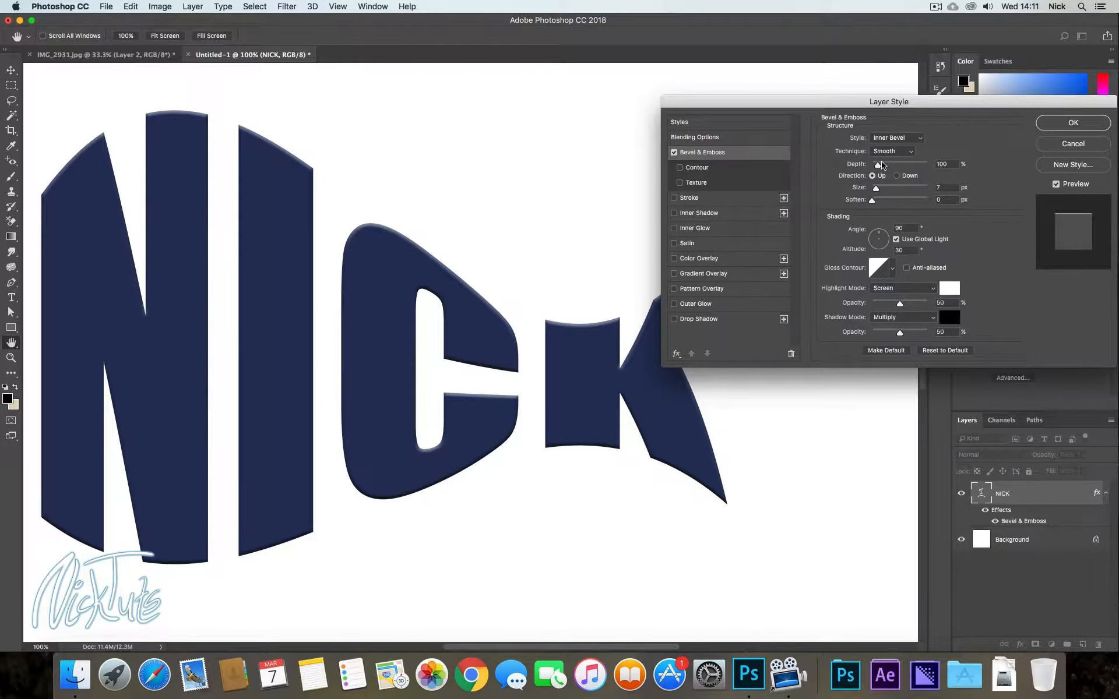
# - Set the inner bevel's depth to 469%, its size to 16 px and its soften to 0 px
pyautogui.moveTo(879, 166); pyautogui.dragTo(899, 169)
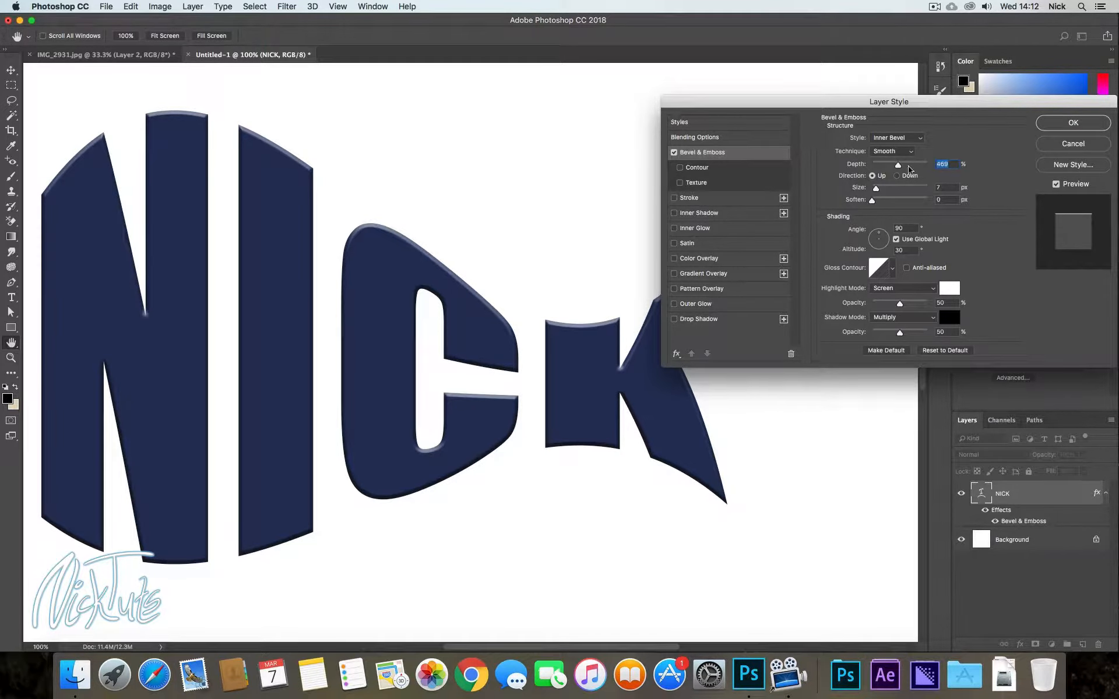
pyautogui.moveTo(878, 191)
pyautogui.mouseDown()
pyautogui.moveTo(892, 194)
pyautogui.moveTo(892, 170)
pyautogui.moveTo(890, 204)
pyautogui.mouseUp()
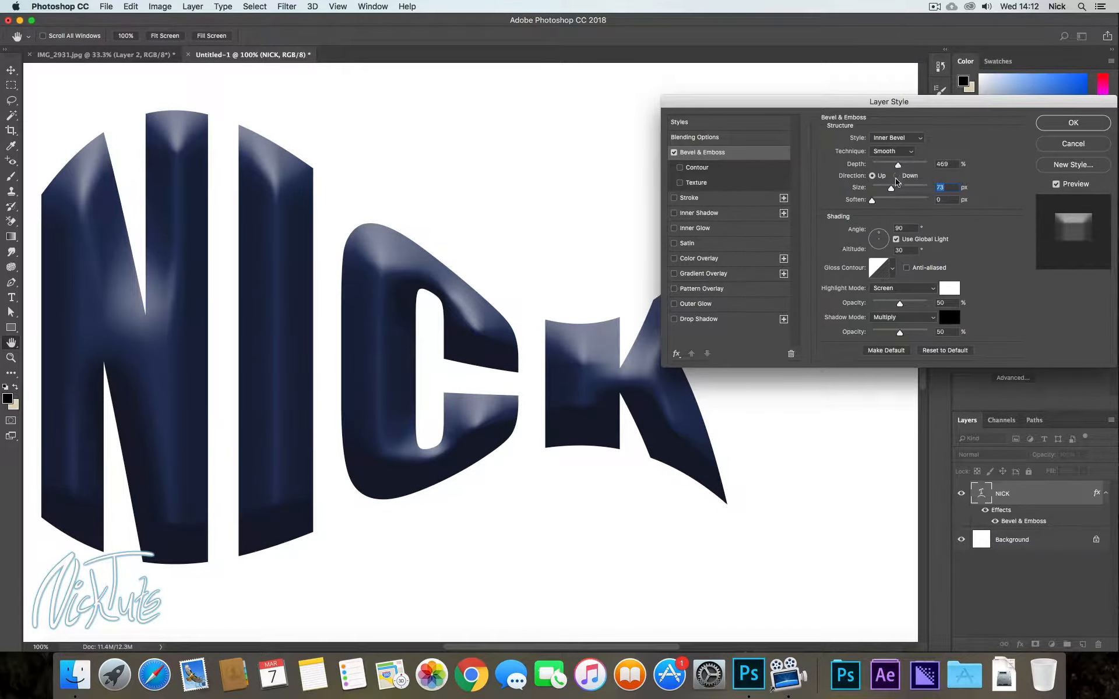
pyautogui.moveTo(892, 193); pyautogui.dragTo(879, 190)
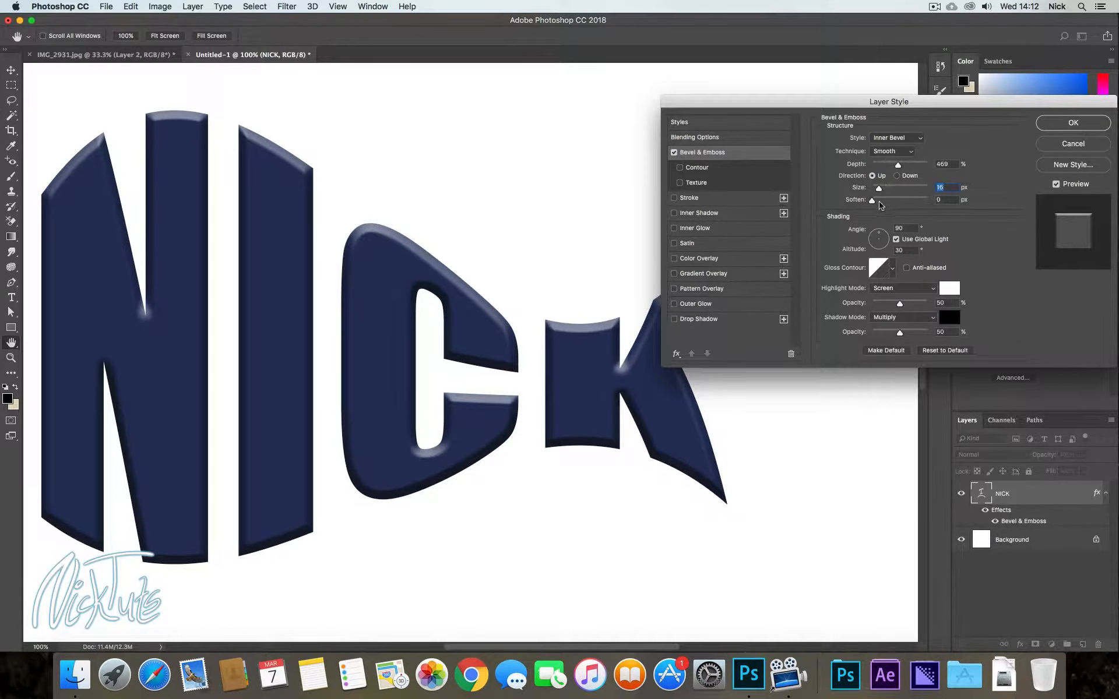
pyautogui.moveTo(873, 200); pyautogui.dragTo(921, 205)
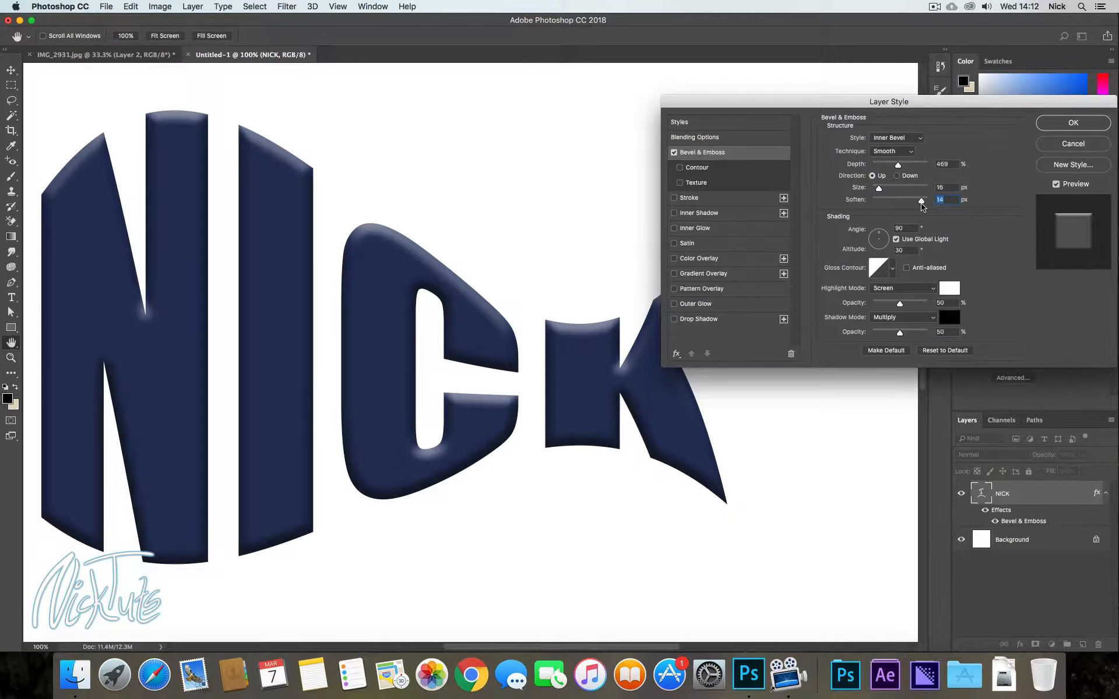
pyautogui.moveTo(919, 202); pyautogui.dragTo(830, 197)
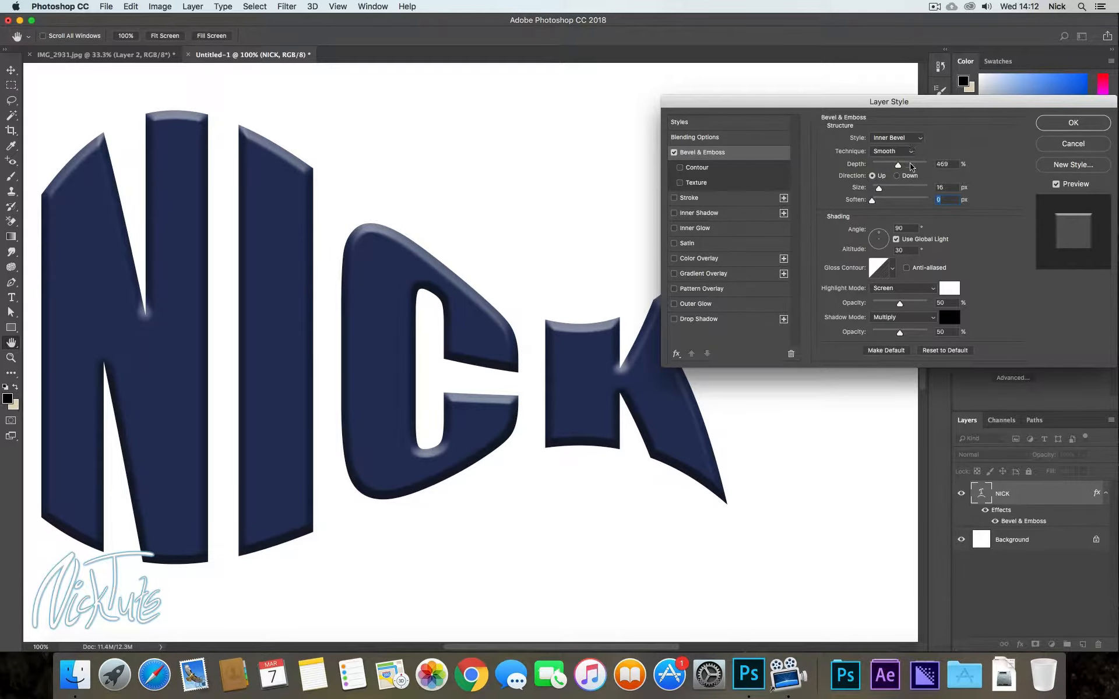
# - Preview the Emboss, Outer Bevel, Pillow Emboss and Stroke Emboss styles on the text, and return to Inner Bevel
pyautogui.click(919, 138)
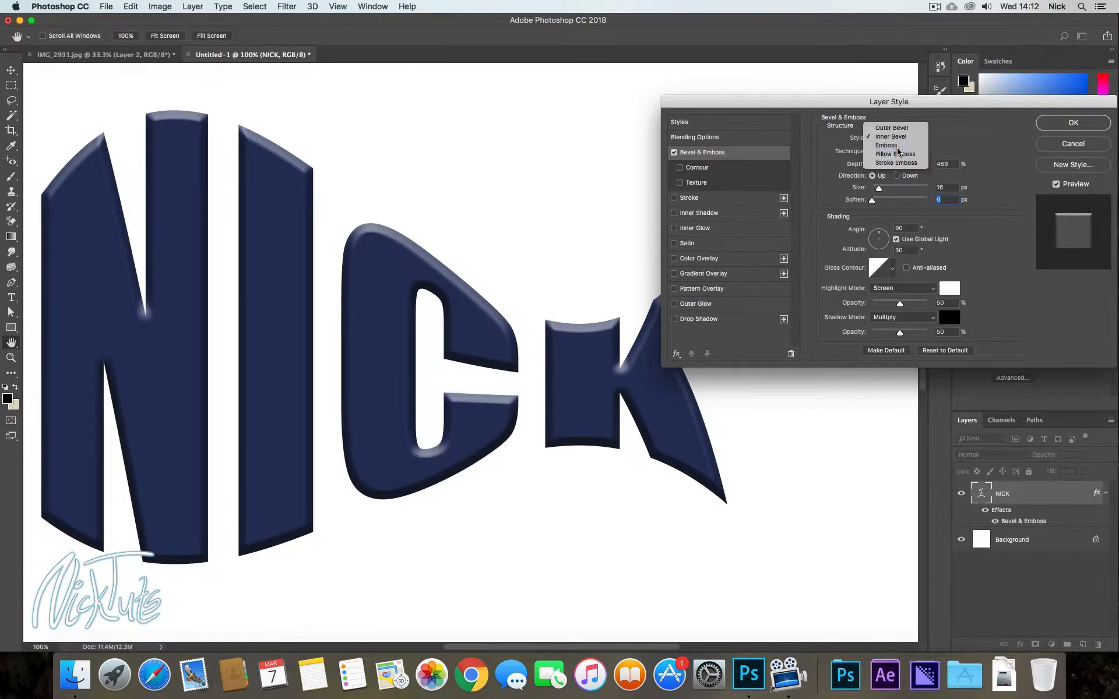
pyautogui.click(897, 147)
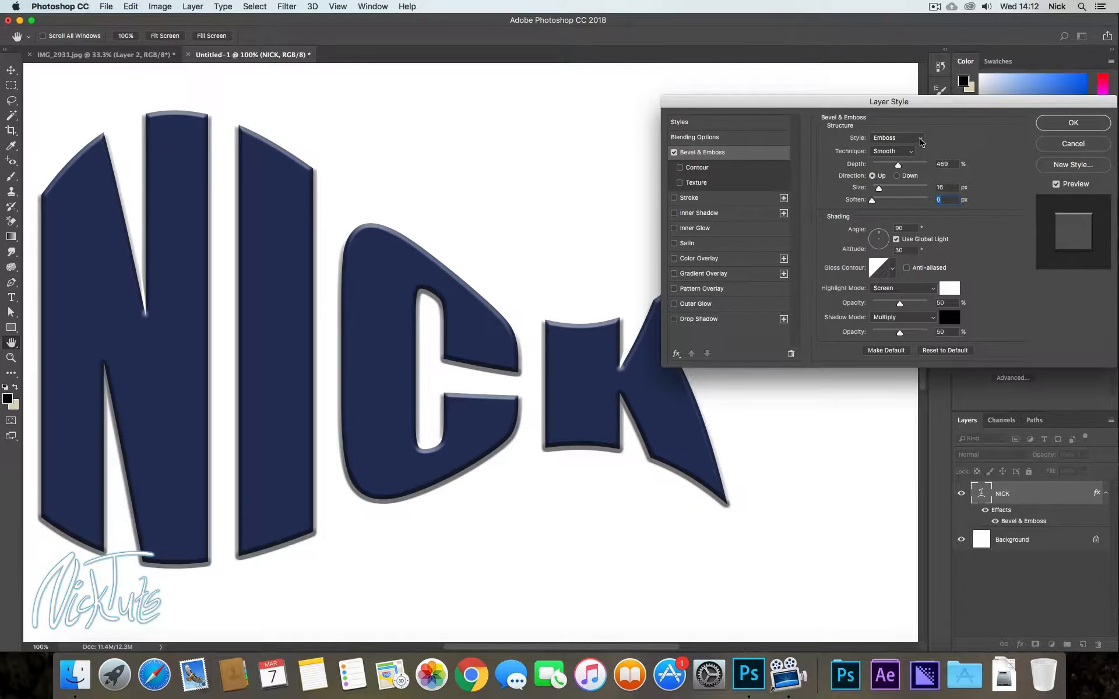
pyautogui.click(919, 142)
pyautogui.click(912, 120)
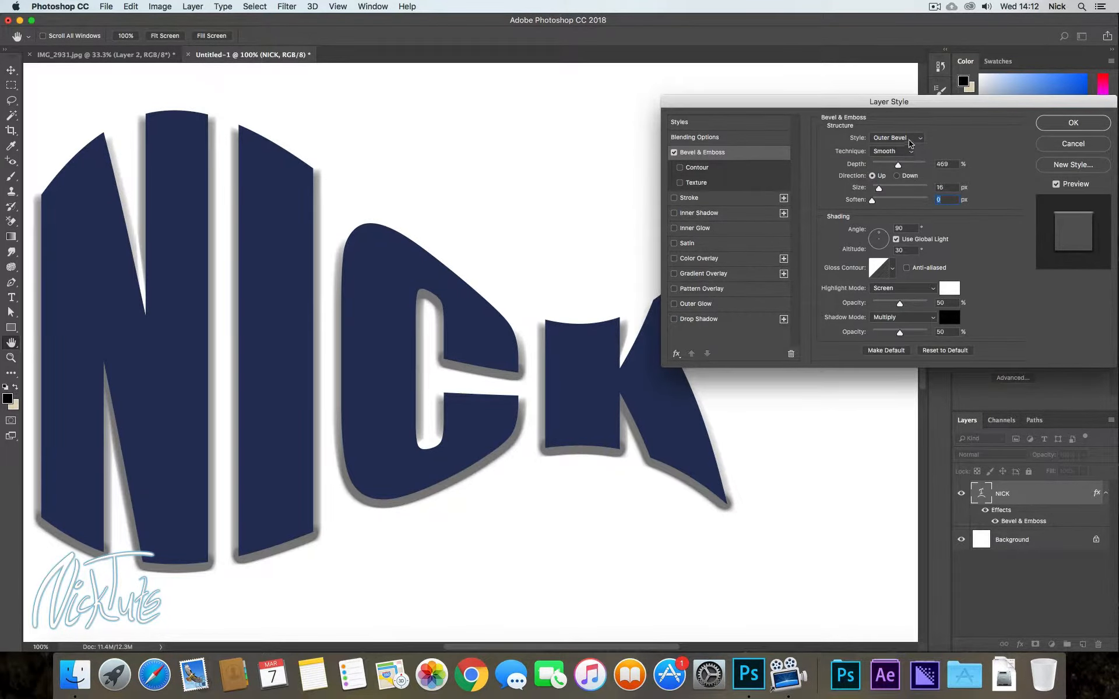
pyautogui.click(919, 139)
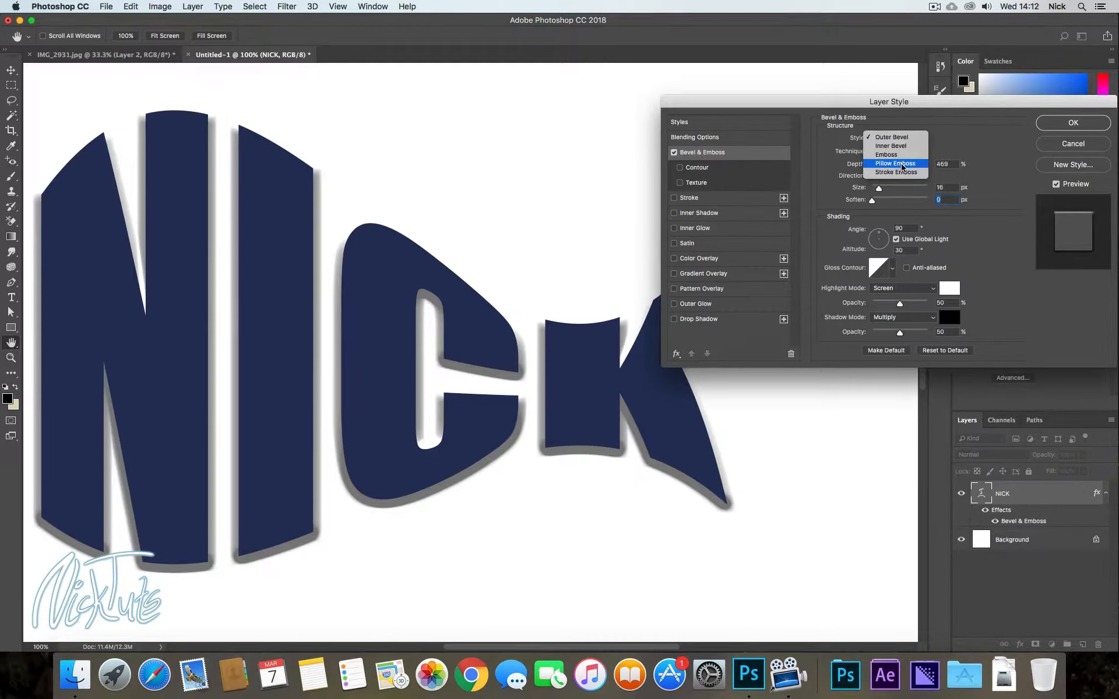
pyautogui.click(901, 165)
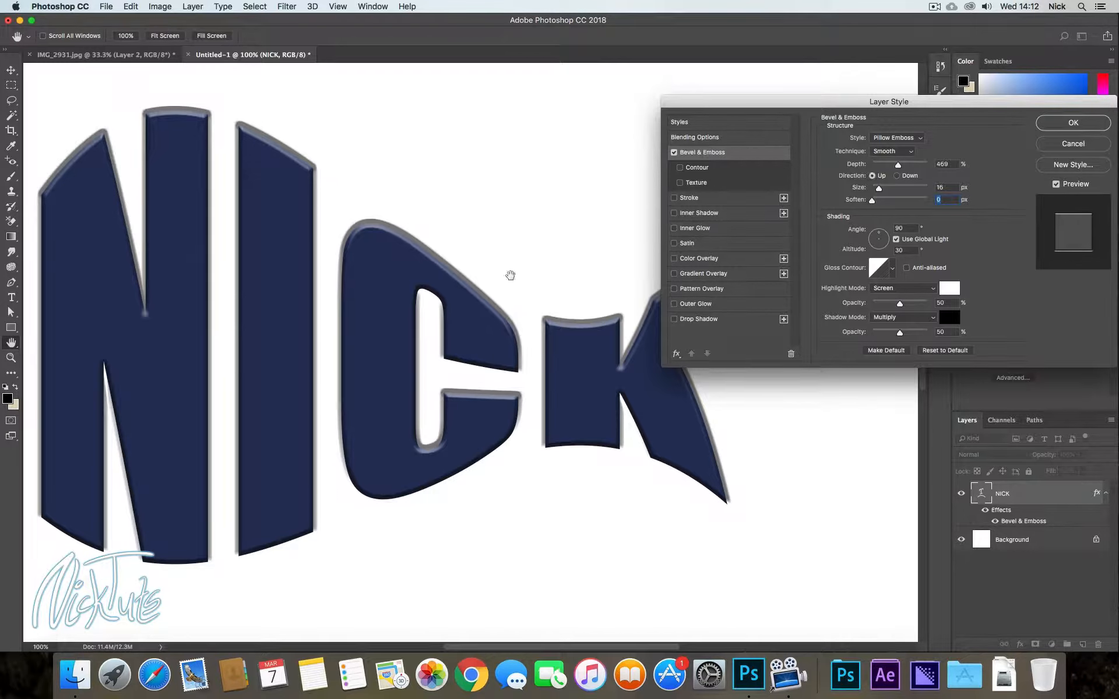
pyautogui.click(909, 138)
pyautogui.click(914, 151)
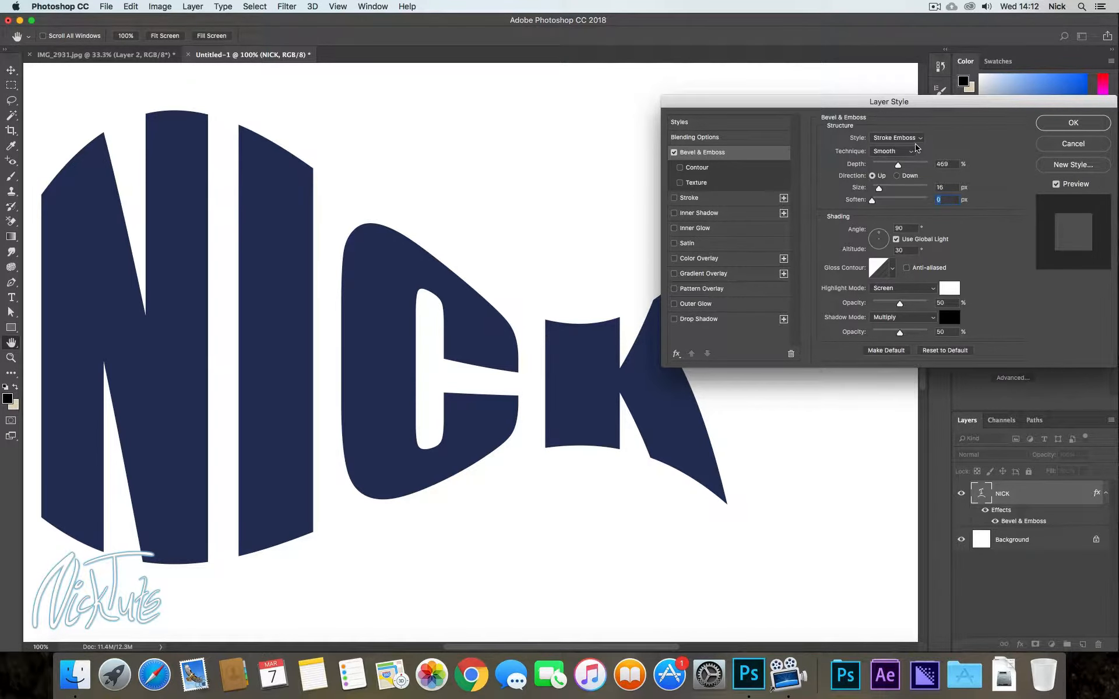
pyautogui.click(913, 139)
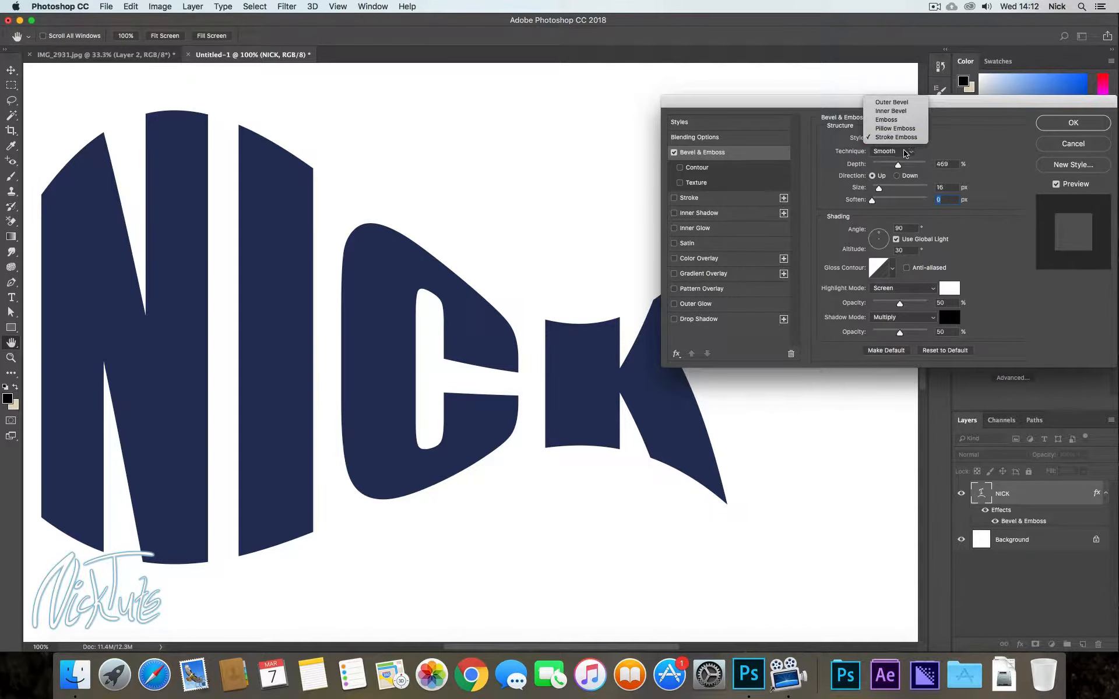
pyautogui.click(903, 111)
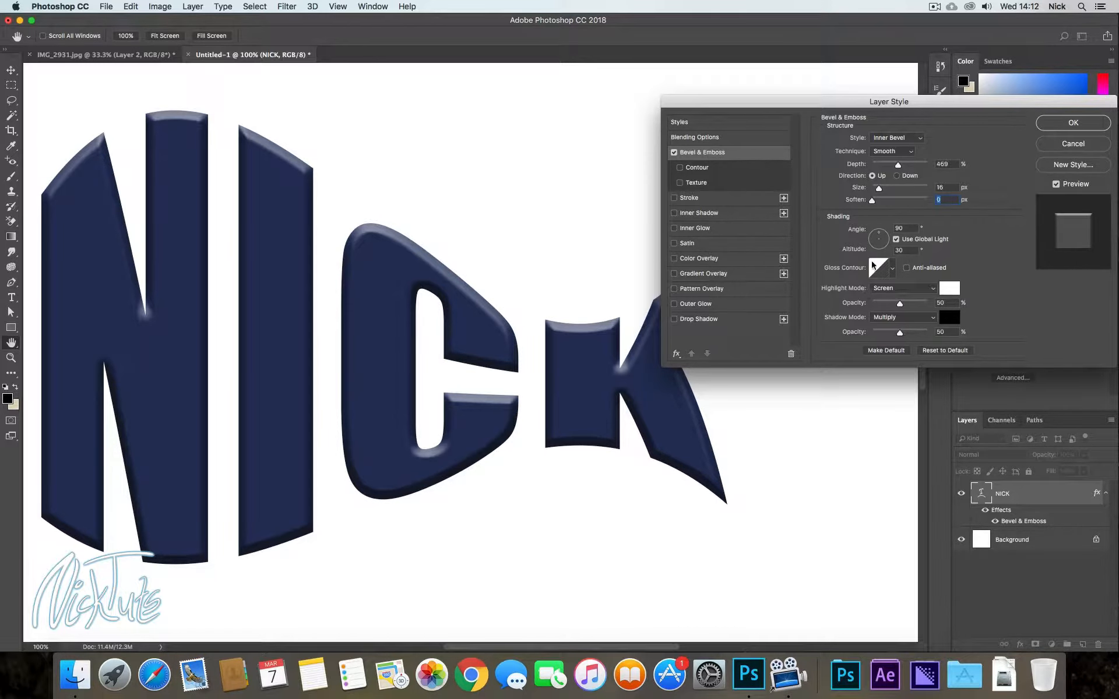
# - Set the bevel's light direction to a 94° angle with a 21° altitude
pyautogui.moveTo(880, 231)
pyautogui.mouseDown()
pyautogui.moveTo(877, 245)
pyautogui.moveTo(888, 233)
pyautogui.mouseUp()
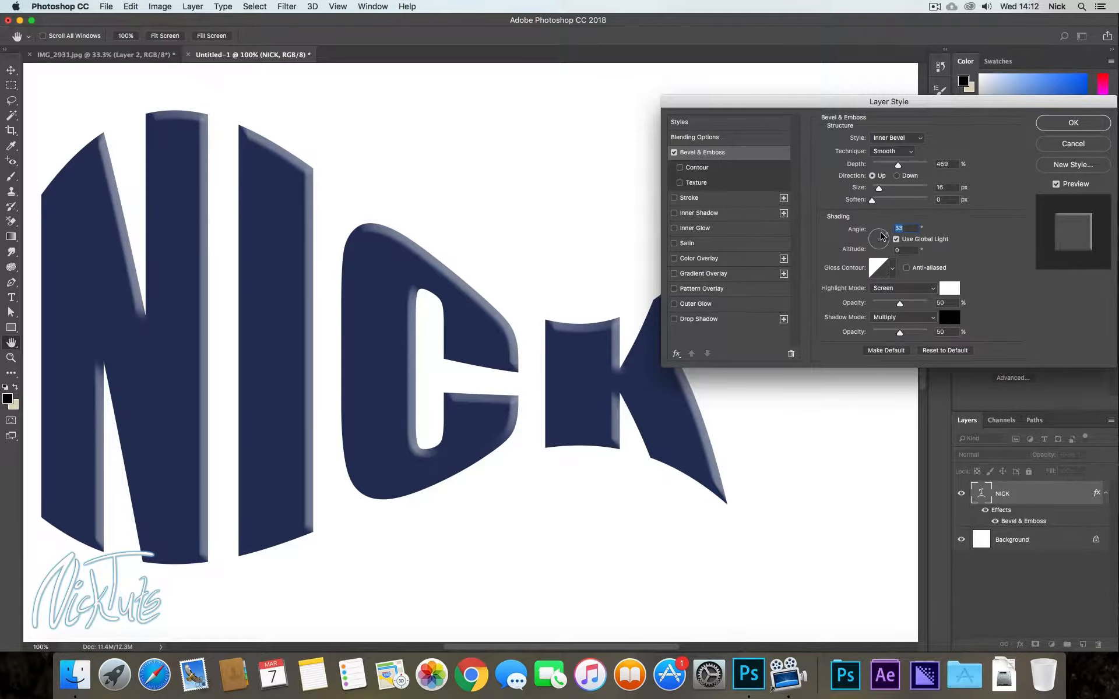
pyautogui.moveTo(881, 236); pyautogui.dragTo(879, 231)
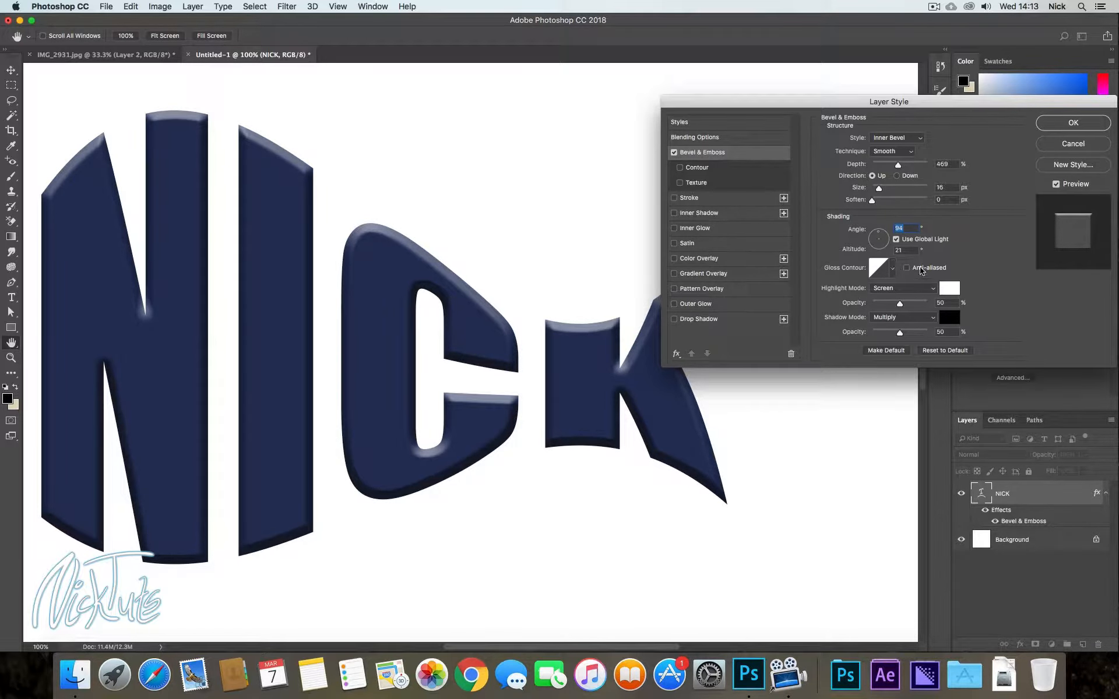
# - Shape a custom gloss contour for the bevel with points at 32%/27% and 54%/69%, and lower the curve's end point
pyautogui.click(880, 269)
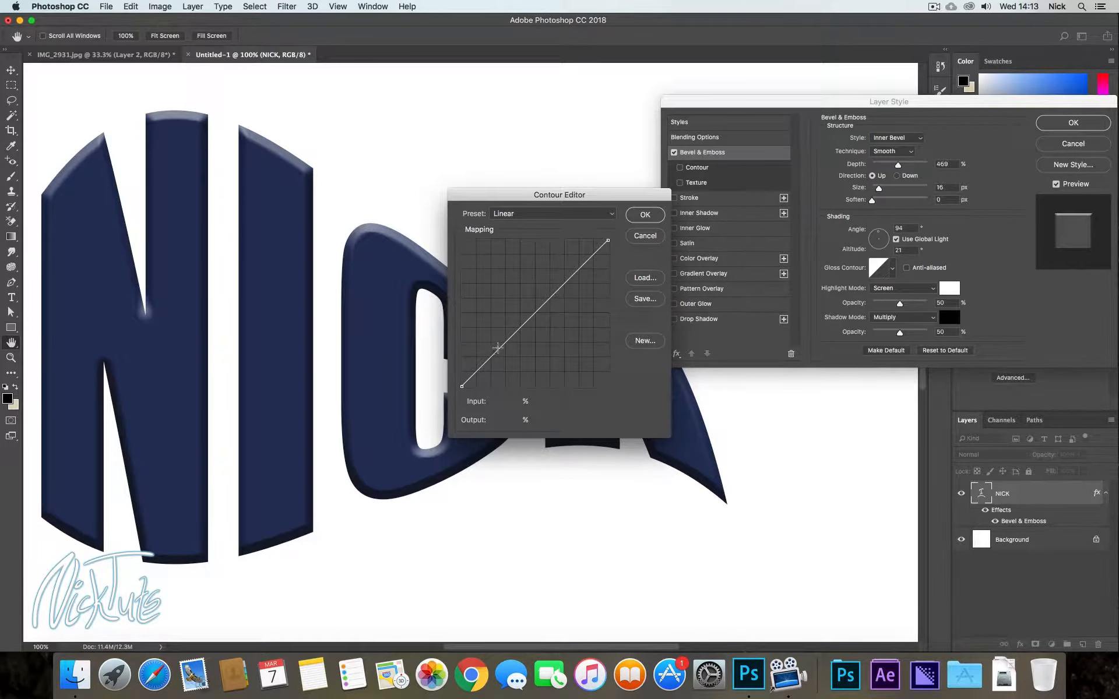
pyautogui.moveTo(501, 346)
pyautogui.mouseDown()
pyautogui.moveTo(495, 321)
pyautogui.moveTo(516, 347)
pyautogui.mouseUp()
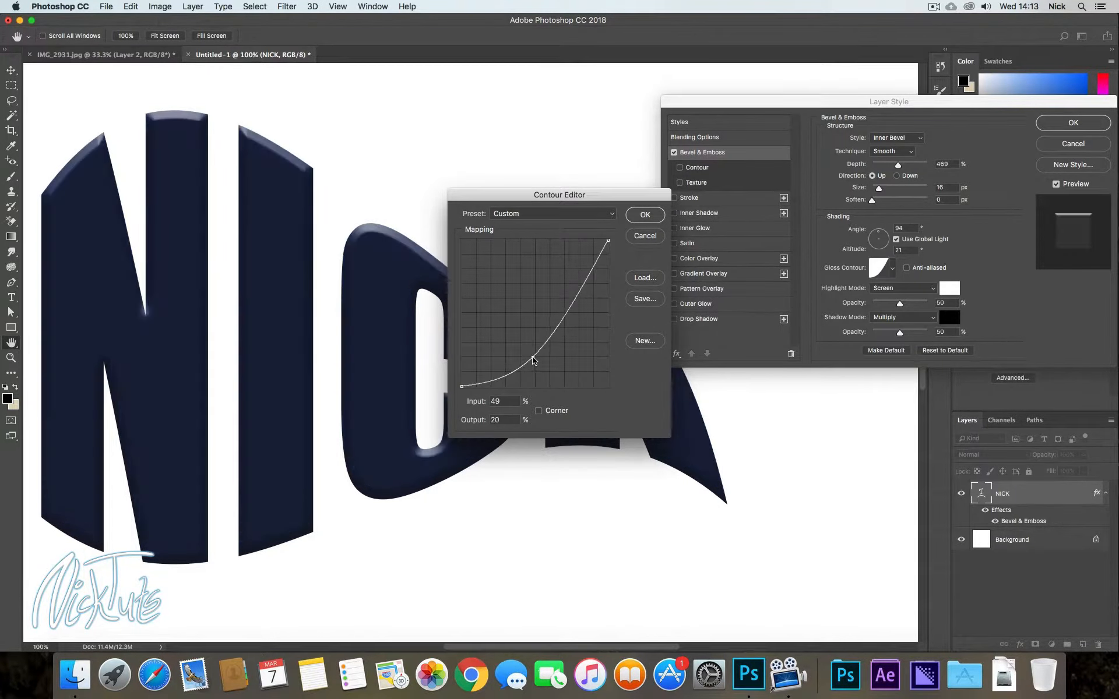
pyautogui.moveTo(563, 294); pyautogui.dragTo(542, 285)
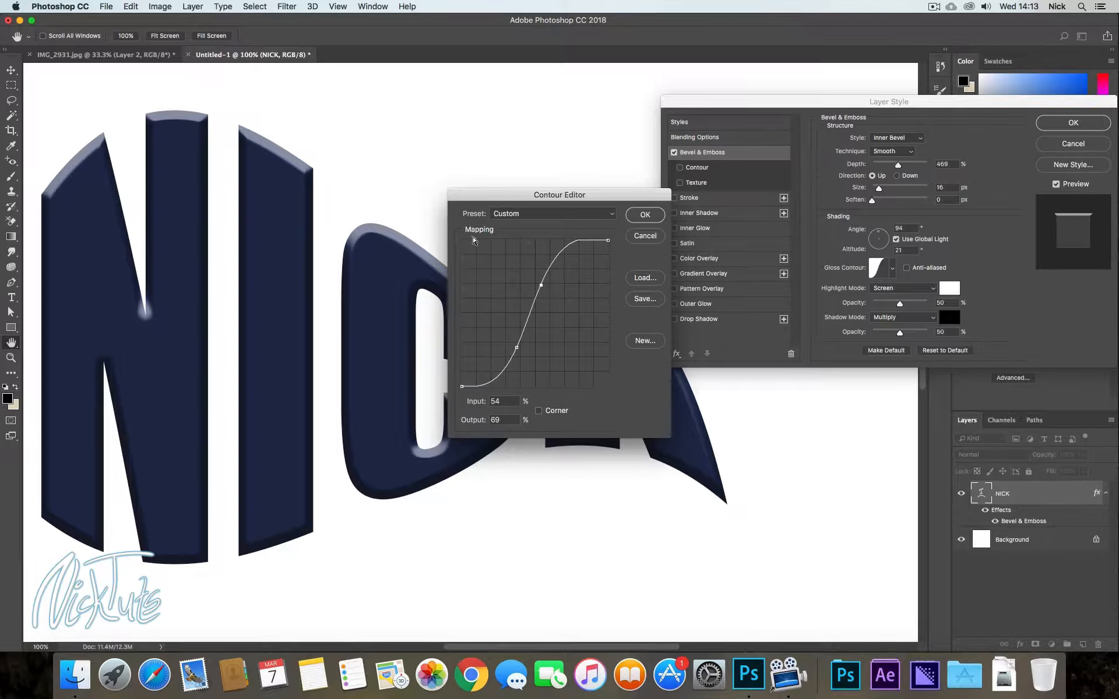
pyautogui.click(517, 347)
pyautogui.moveTo(517, 347)
pyautogui.mouseDown()
pyautogui.moveTo(507, 326)
pyautogui.moveTo(511, 364)
pyautogui.moveTo(501, 288)
pyautogui.moveTo(509, 348)
pyautogui.mouseUp()
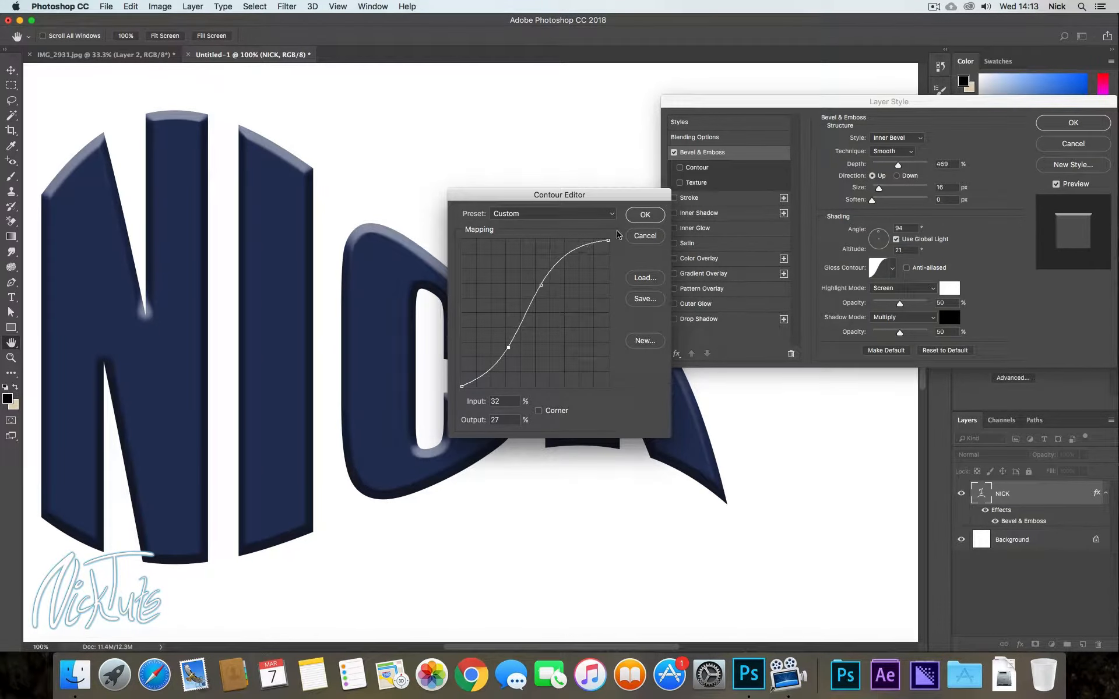
pyautogui.moveTo(609, 239); pyautogui.dragTo(610, 290)
pyautogui.click(647, 214)
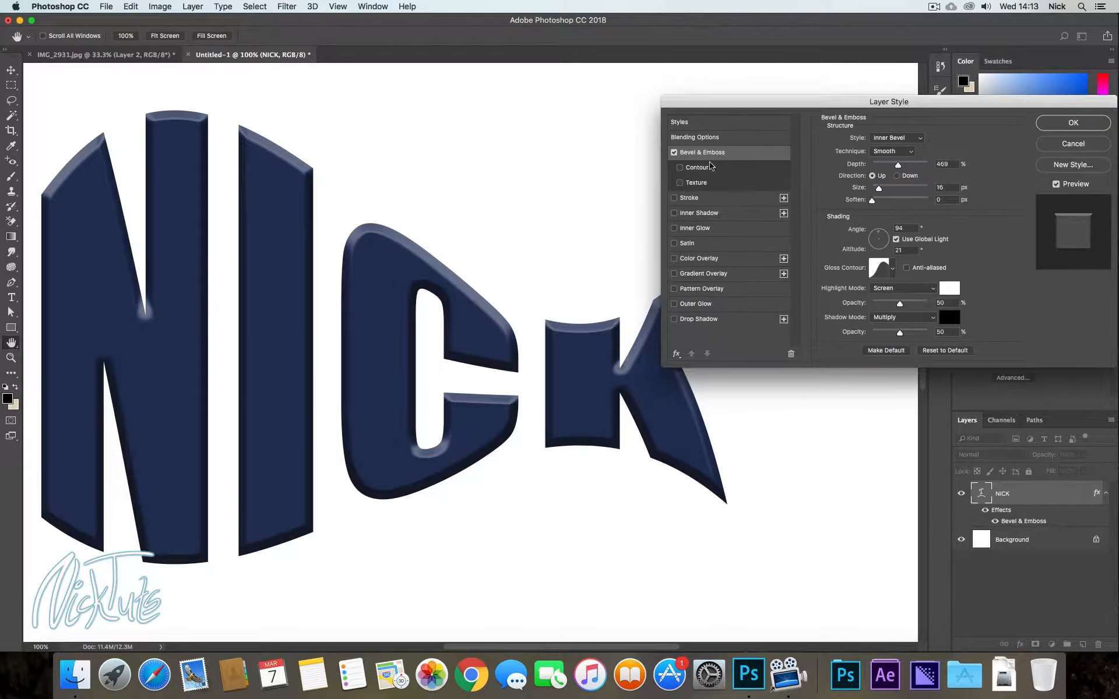
# - Enable the bevel's Contour option with a 4% range and the default linear curve
pyautogui.click(680, 168)
pyautogui.click(695, 168)
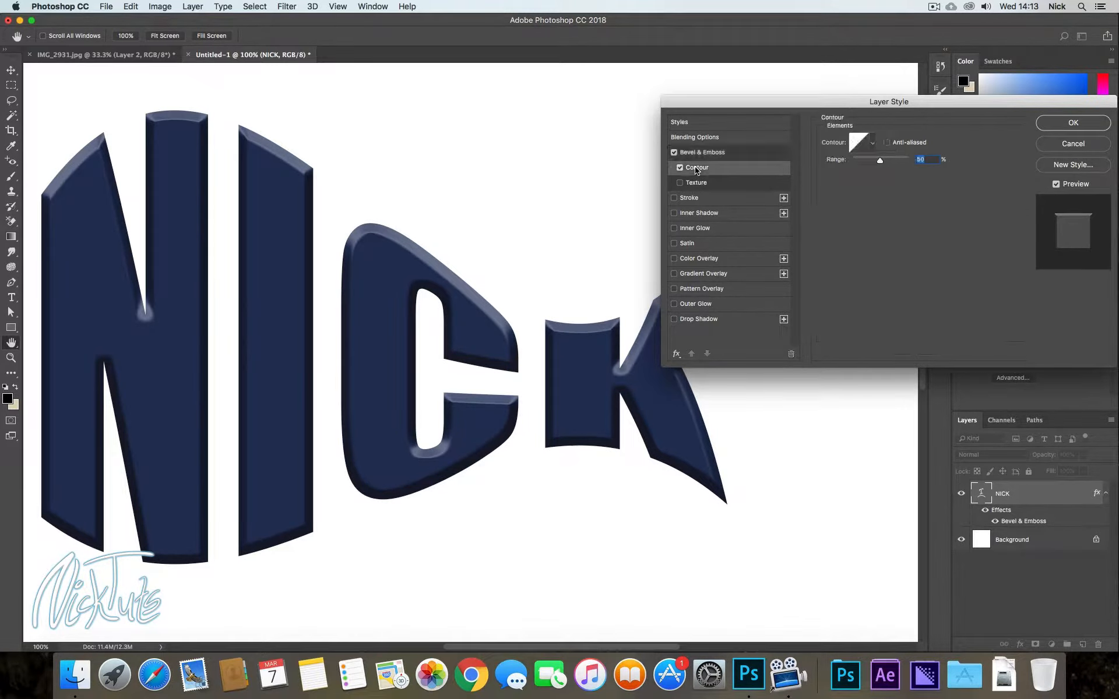
pyautogui.moveTo(881, 161); pyautogui.dragTo(854, 163)
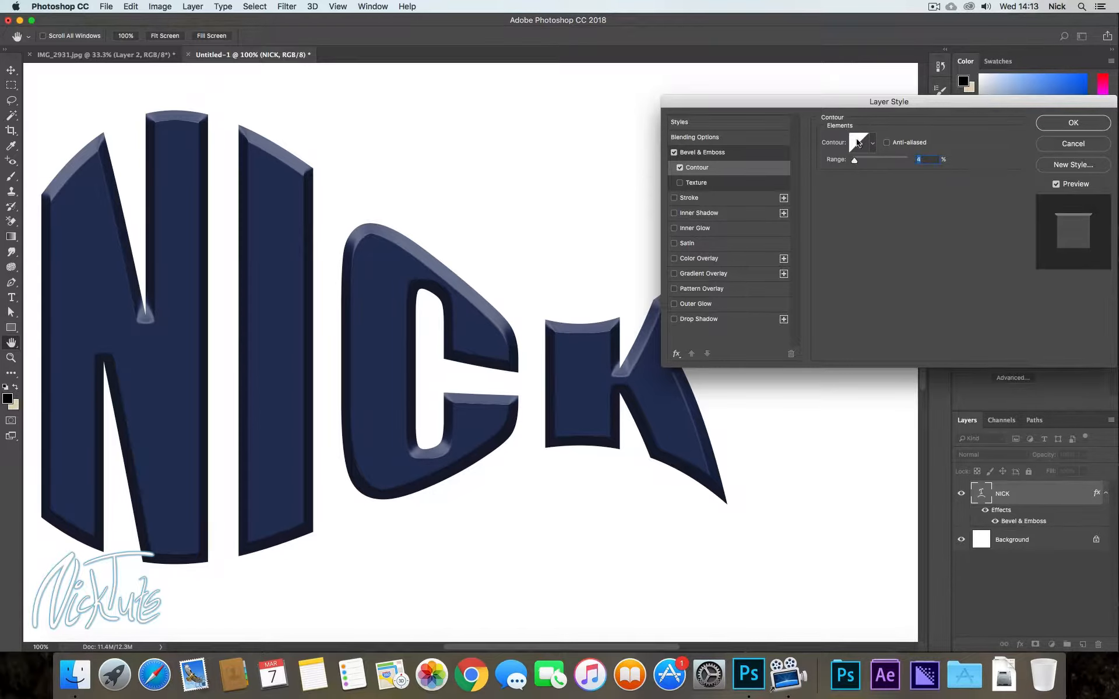
pyautogui.click(859, 146)
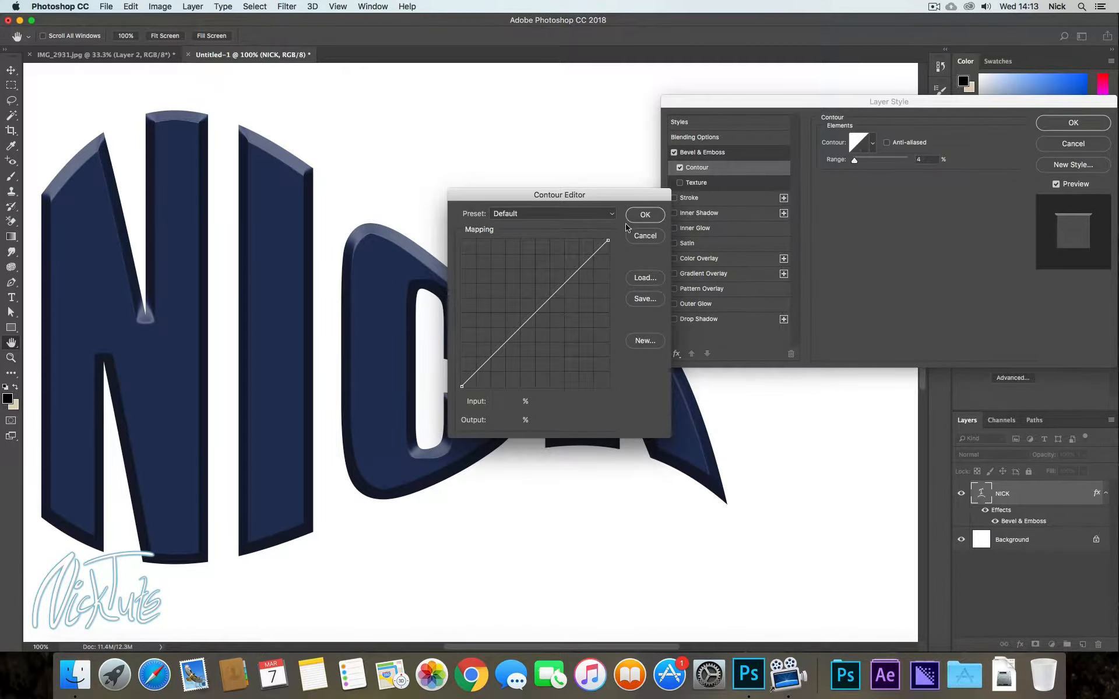
pyautogui.moveTo(563, 285)
pyautogui.mouseDown()
pyautogui.moveTo(581, 307)
pyautogui.moveTo(562, 281)
pyautogui.mouseUp()
pyautogui.click(645, 214)
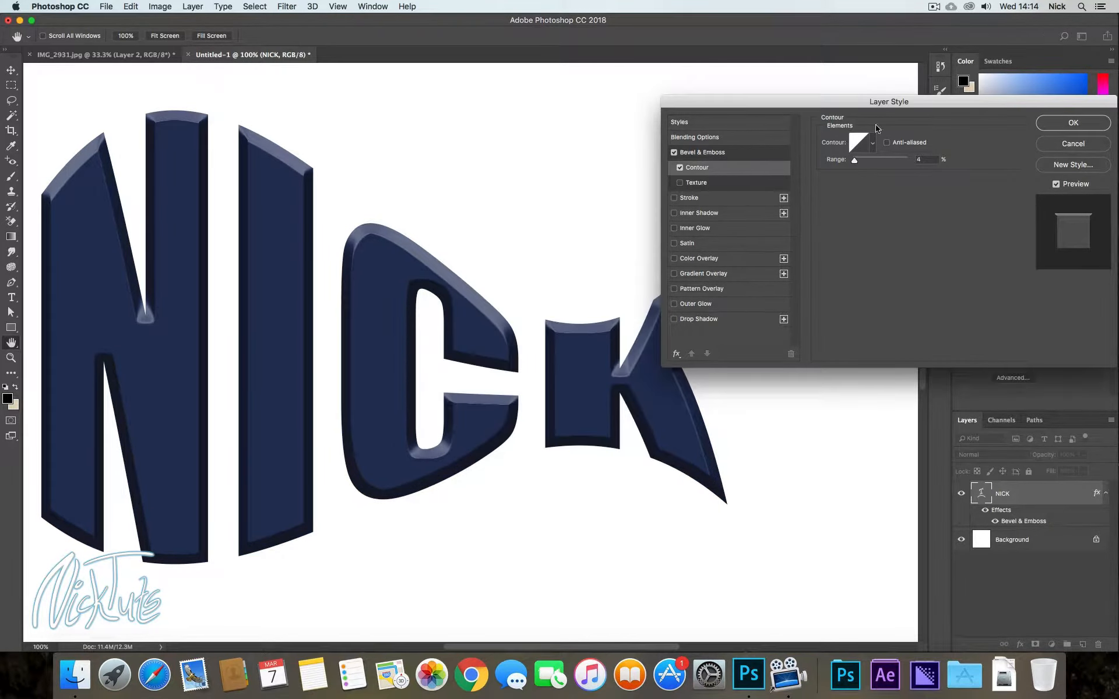
# - Try a black Stroke effect on the text, and turn it off again
pyautogui.click(728, 202)
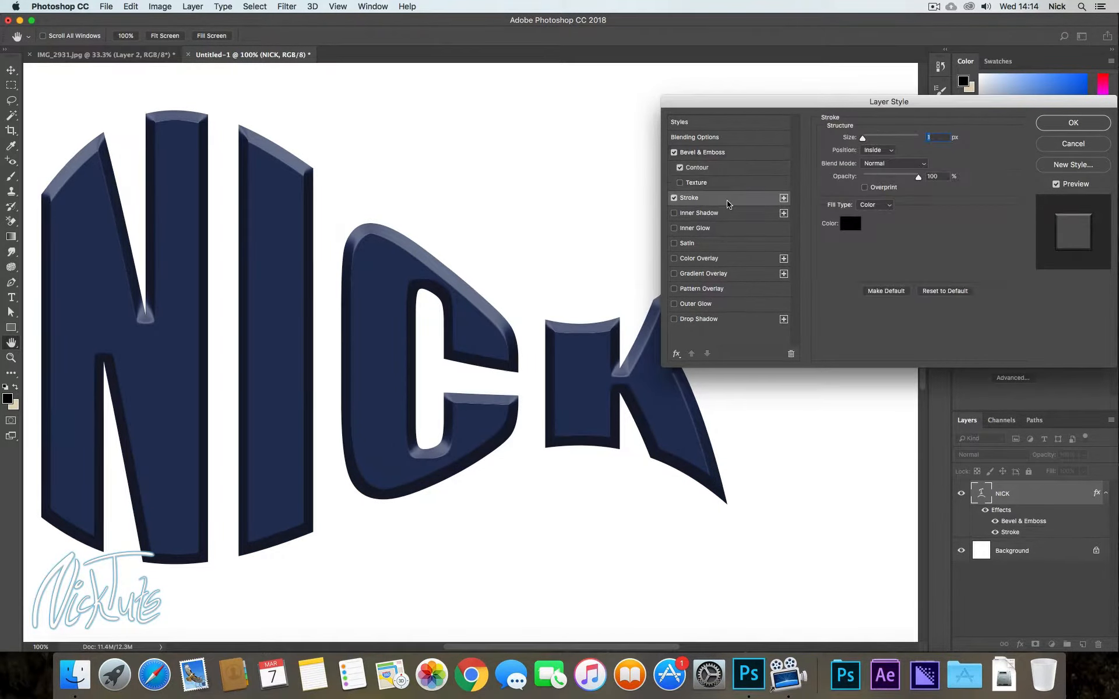
pyautogui.moveTo(866, 139); pyautogui.dragTo(846, 138)
pyautogui.click(674, 198)
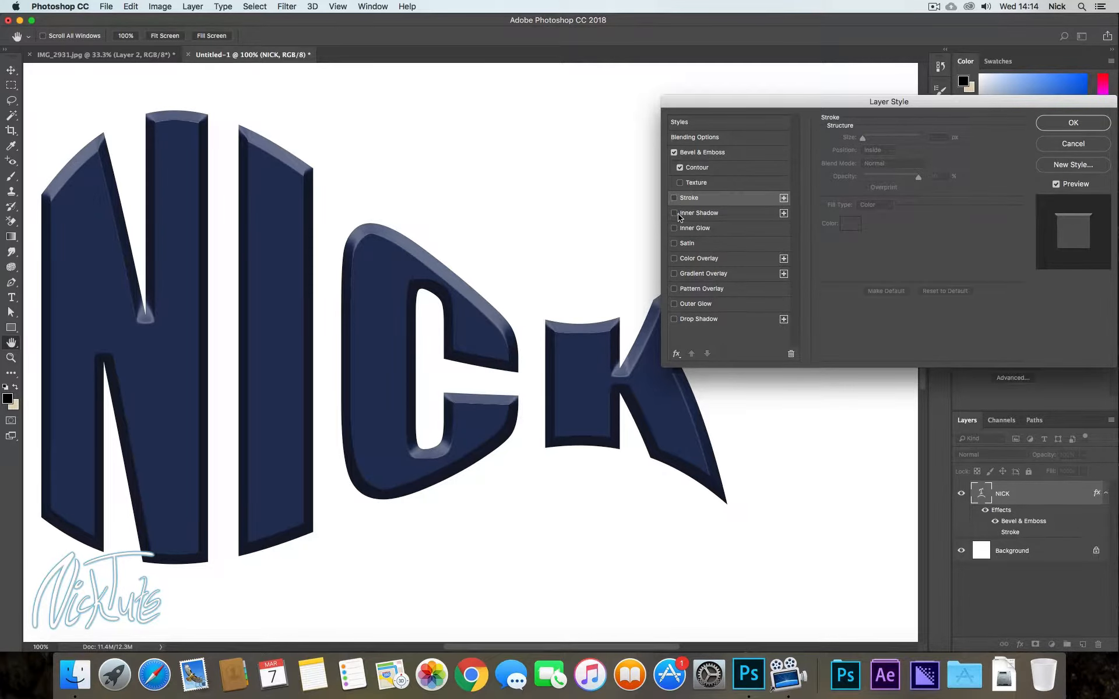
# - Preview the Inner Shadow and Inner Glow effects on the text, leaving both turned off
pyautogui.click(674, 213)
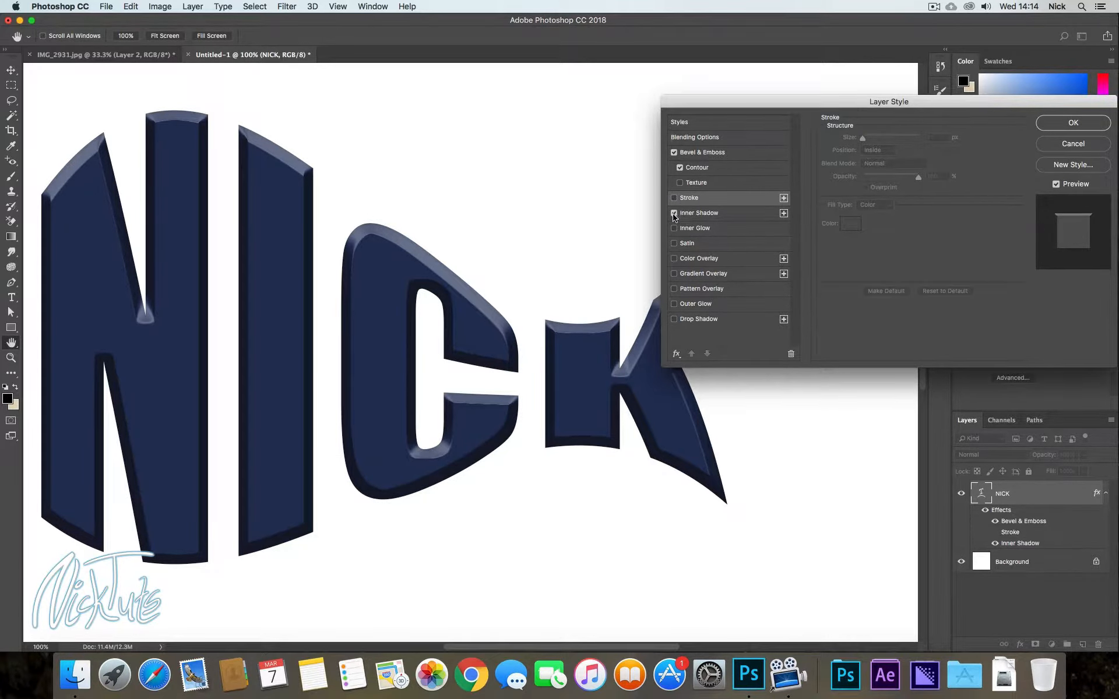
pyautogui.click(674, 214)
pyautogui.click(674, 228)
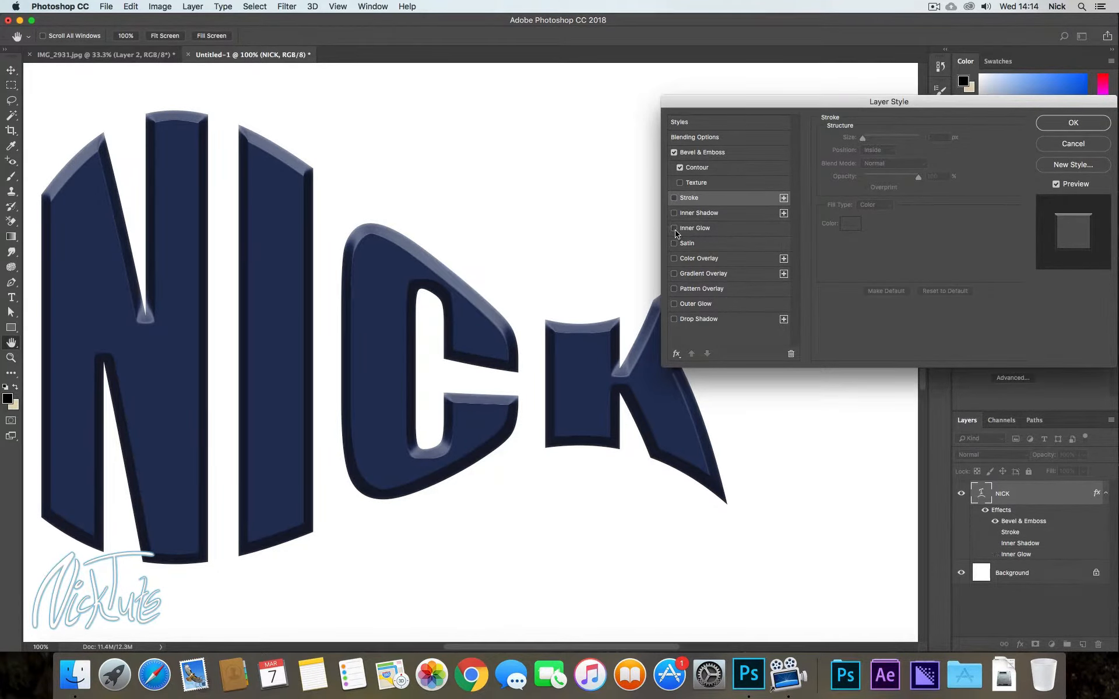
pyautogui.click(675, 228)
pyautogui.click(690, 230)
pyautogui.click(675, 229)
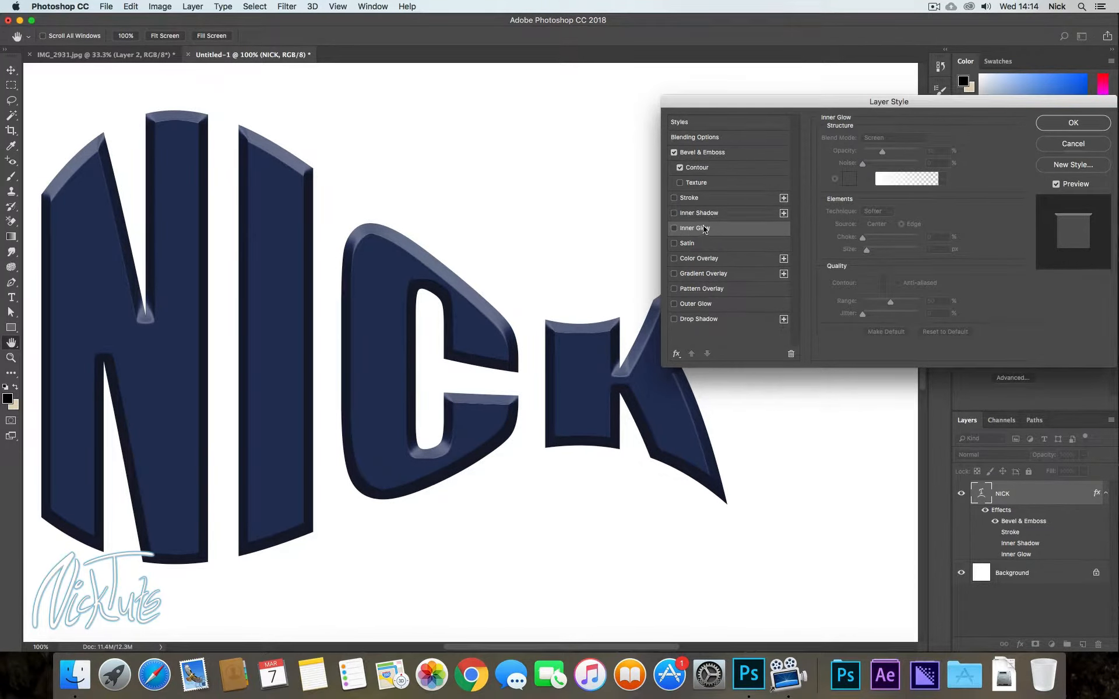
# - Preview the Color Overlay and Gradient Overlay effects on the text, leaving both turned off
pyautogui.click(709, 260)
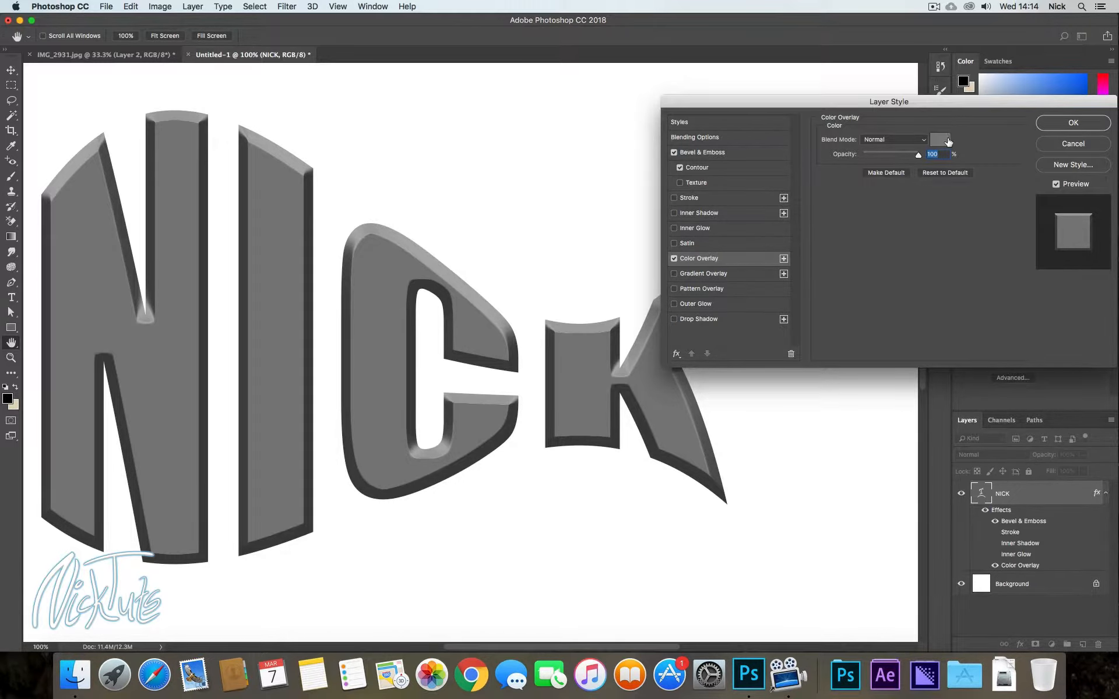
pyautogui.click(674, 259)
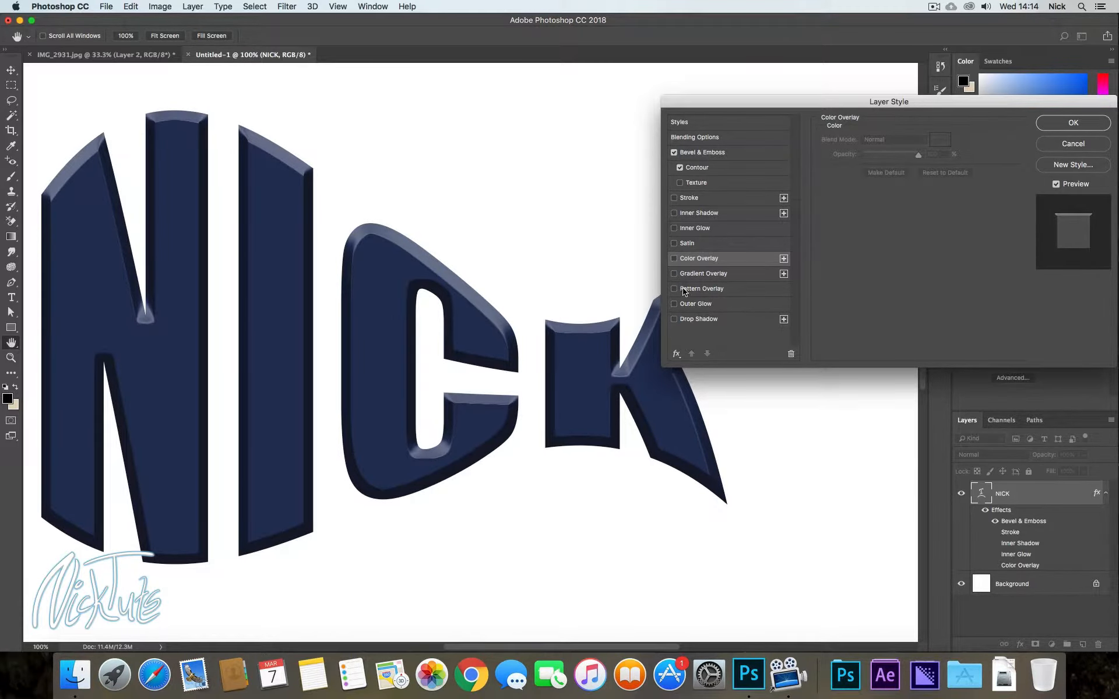
pyautogui.click(674, 274)
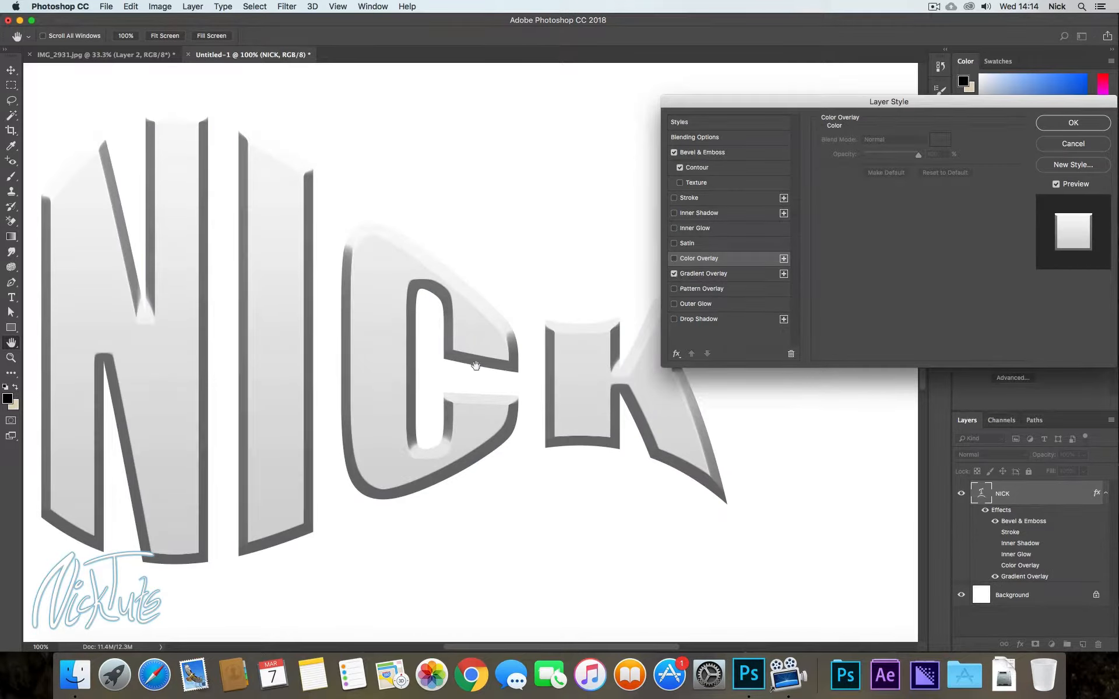
pyautogui.click(675, 274)
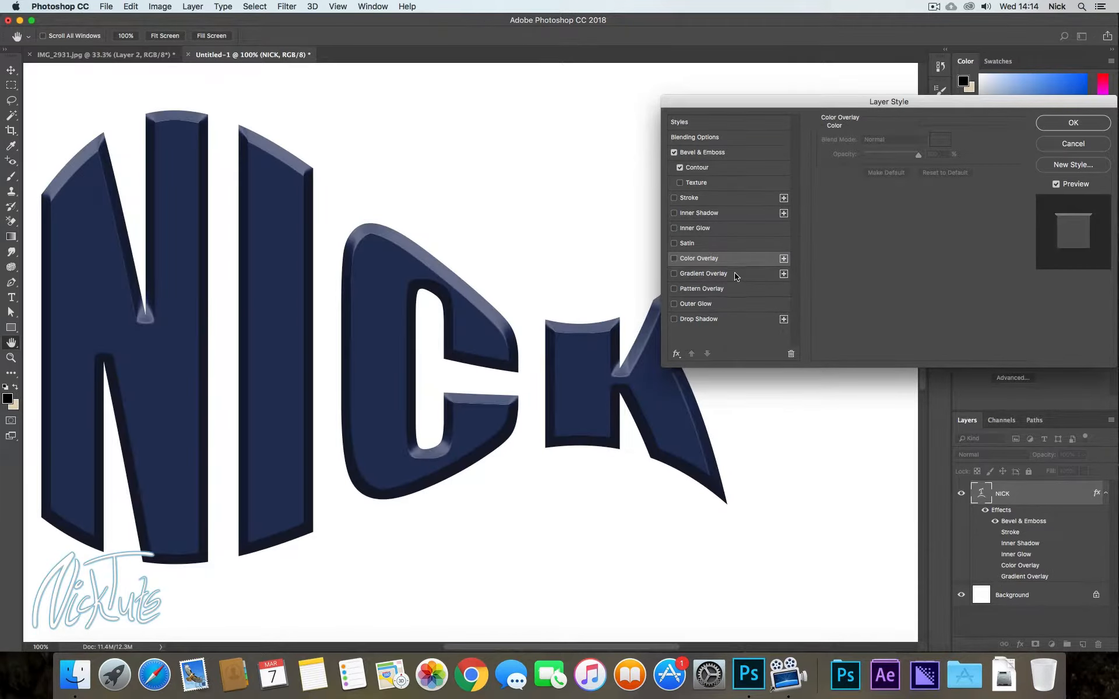
# - Try a Pattern Overlay on the text with the dotted and concentric-square patterns, and turn it off again
pyautogui.click(692, 290)
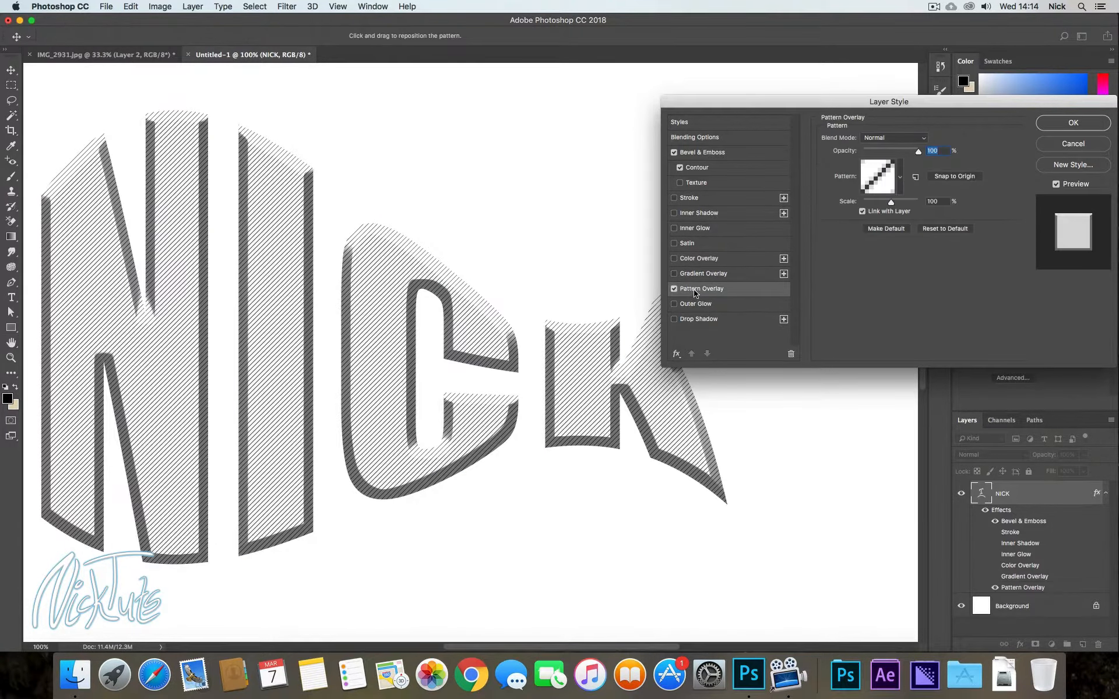
pyautogui.click(880, 180)
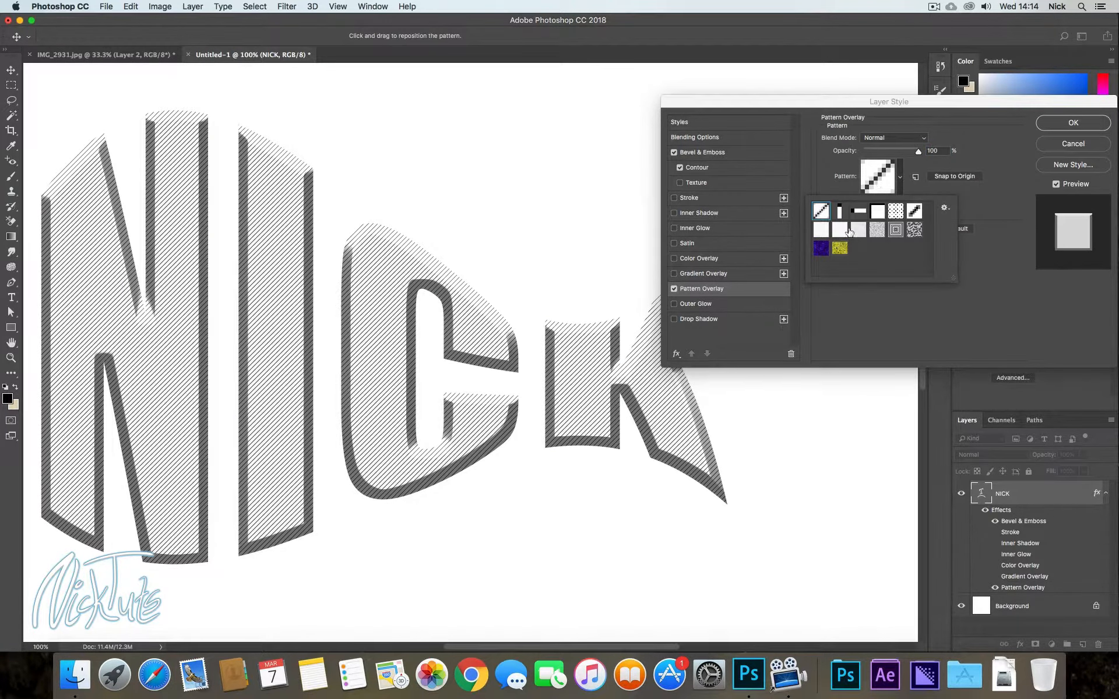
pyautogui.click(898, 174)
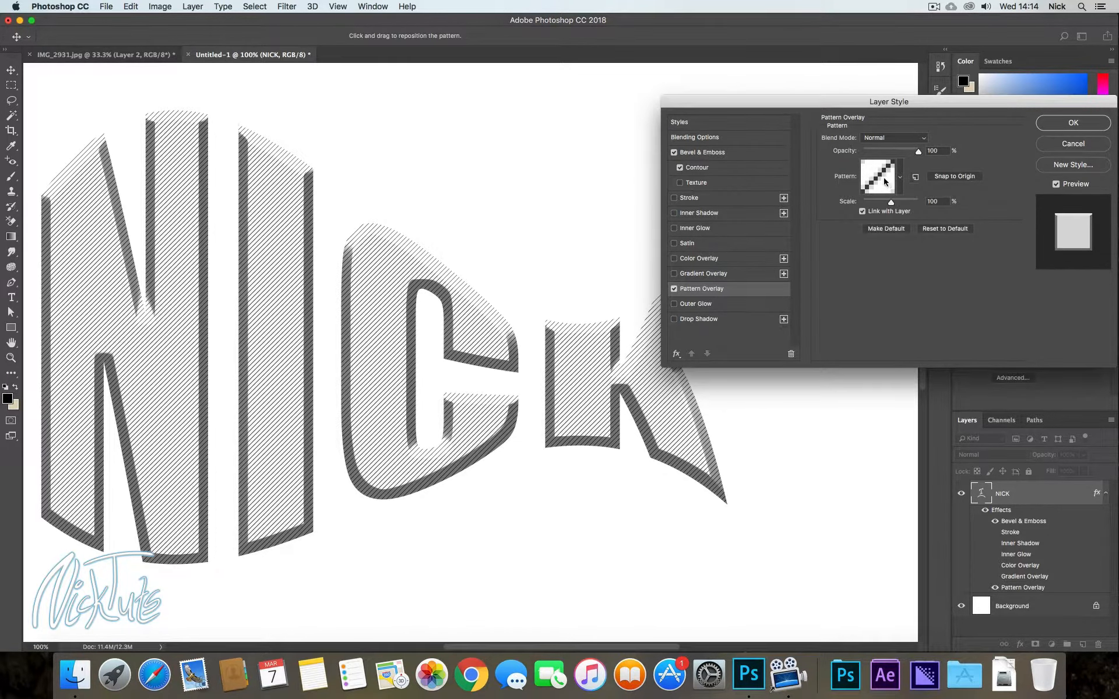
pyautogui.click(884, 178)
pyautogui.click(896, 212)
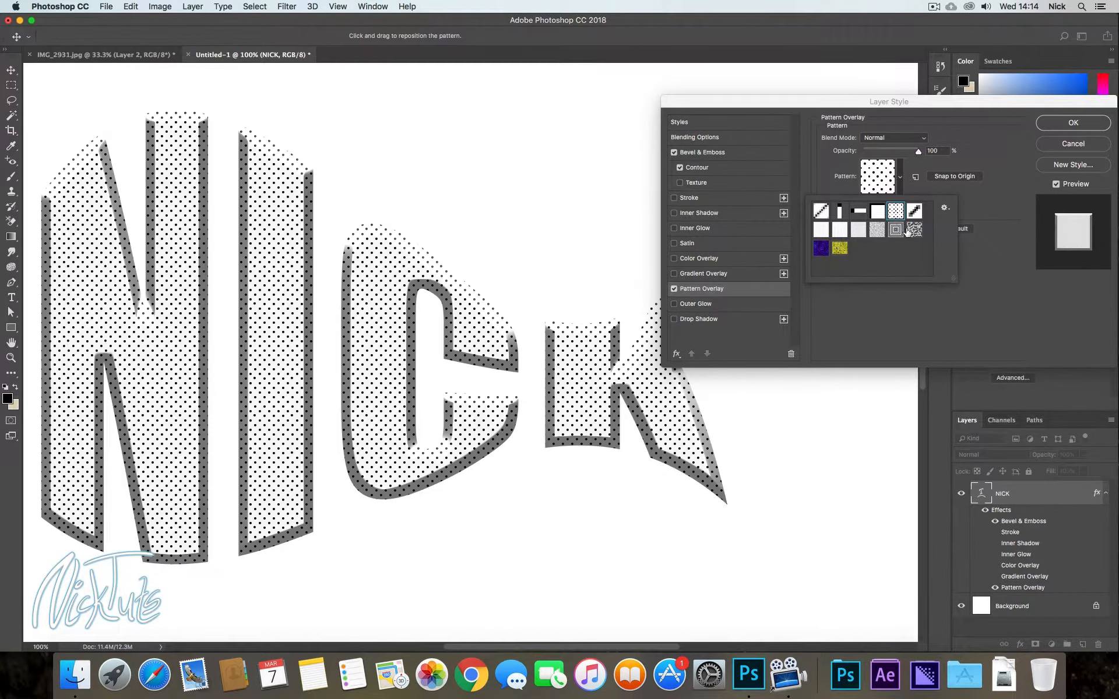
pyautogui.click(911, 233)
pyautogui.click(890, 236)
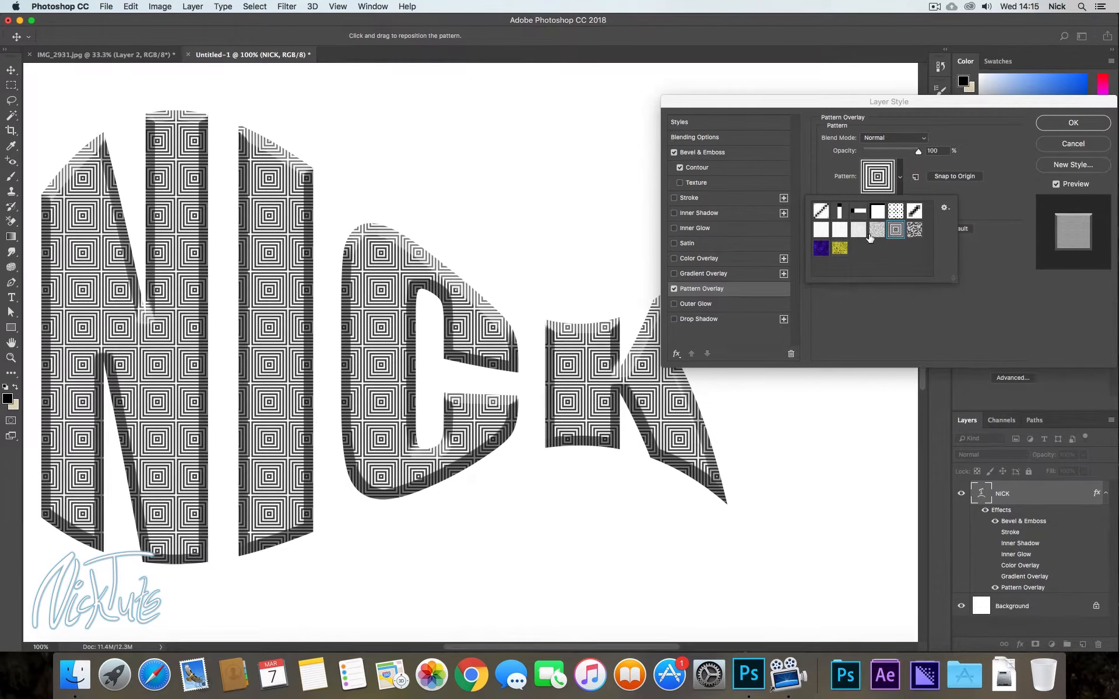
pyautogui.click(895, 193)
pyautogui.click(896, 185)
pyautogui.click(897, 180)
pyautogui.click(674, 288)
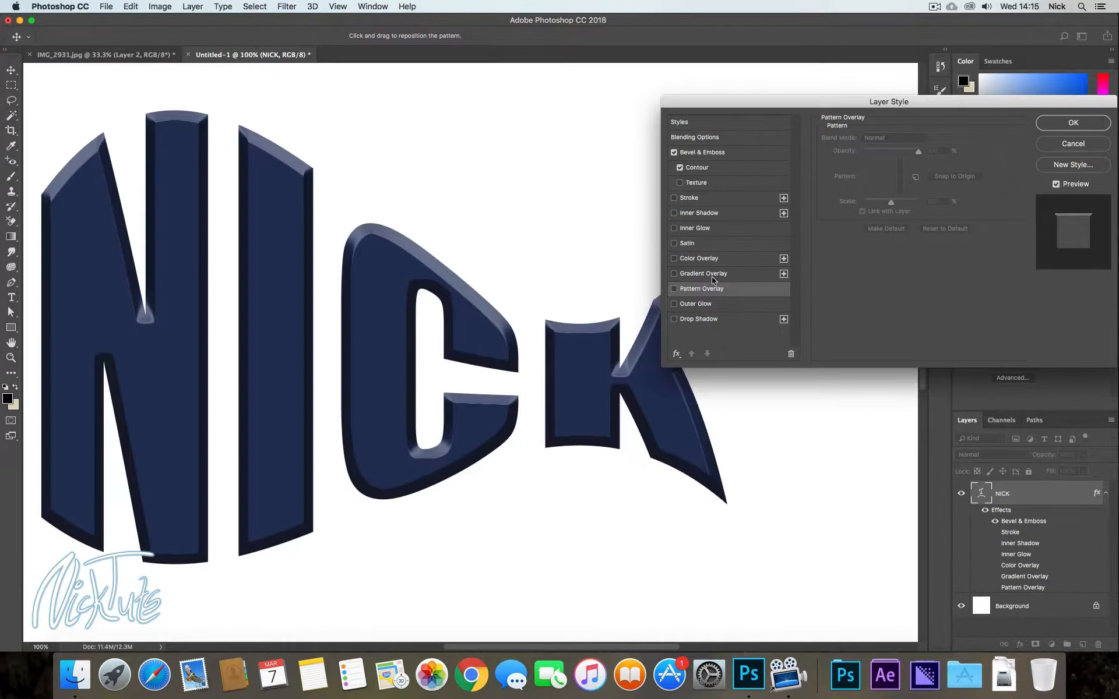
# - Apply an Outer Glow to the text, and add a black (000000) Solid Color fill layer directly above the Background
pyautogui.click(705, 305)
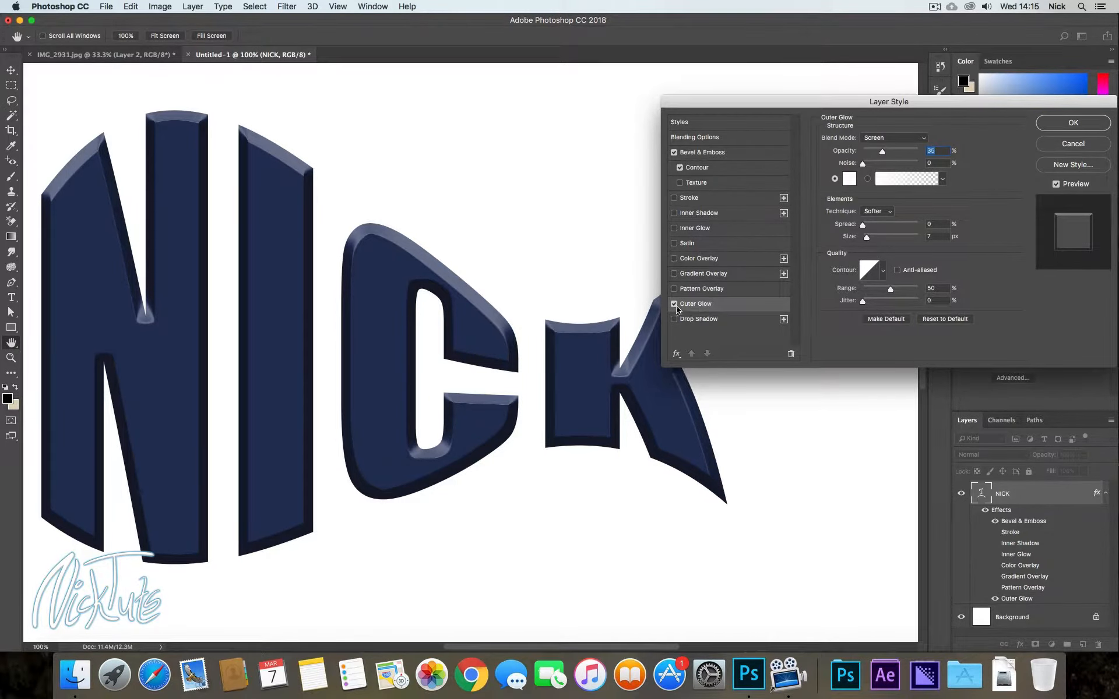
pyautogui.click(1065, 123)
pyautogui.click(1039, 557)
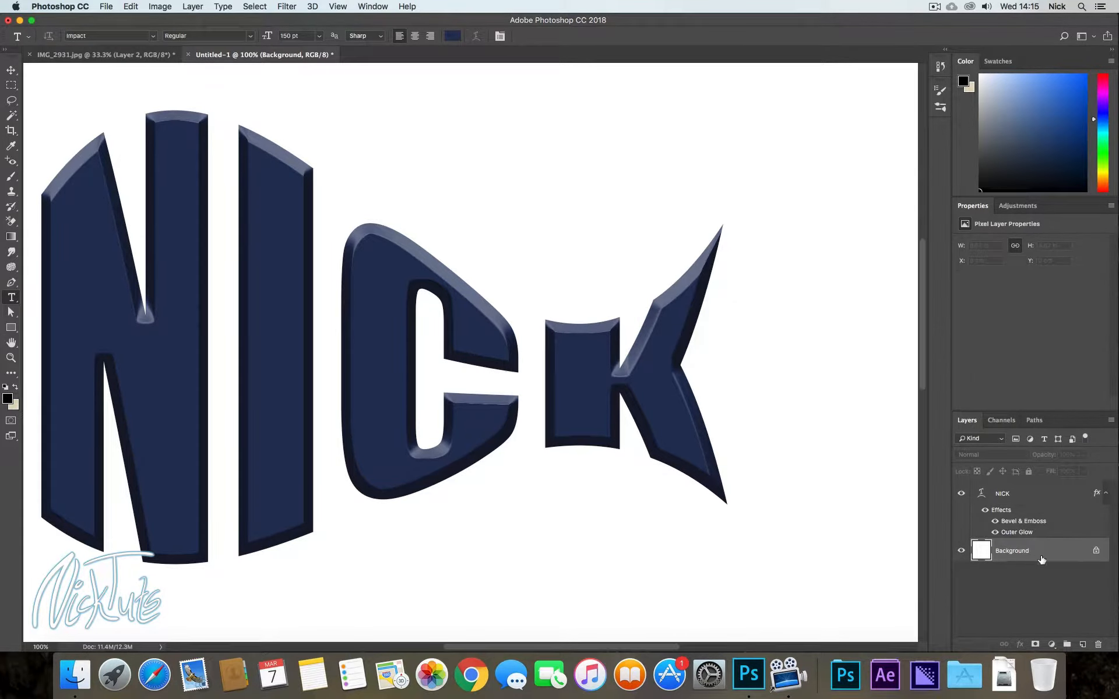
pyautogui.click(1051, 644)
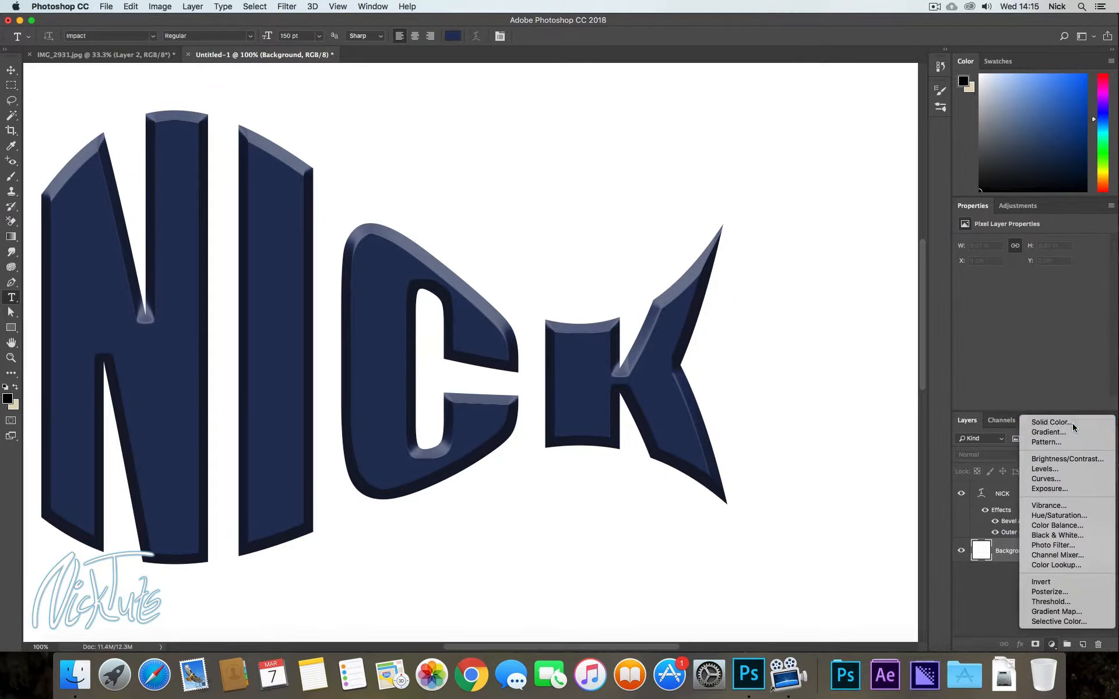
pyautogui.click(1075, 427)
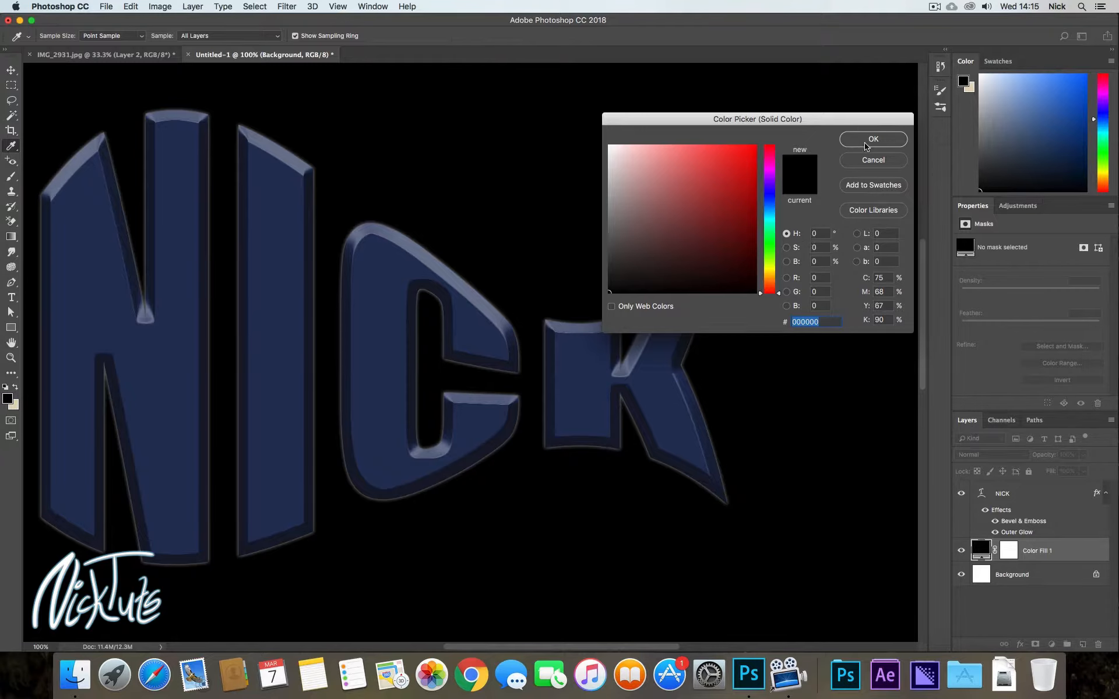
pyautogui.click(868, 142)
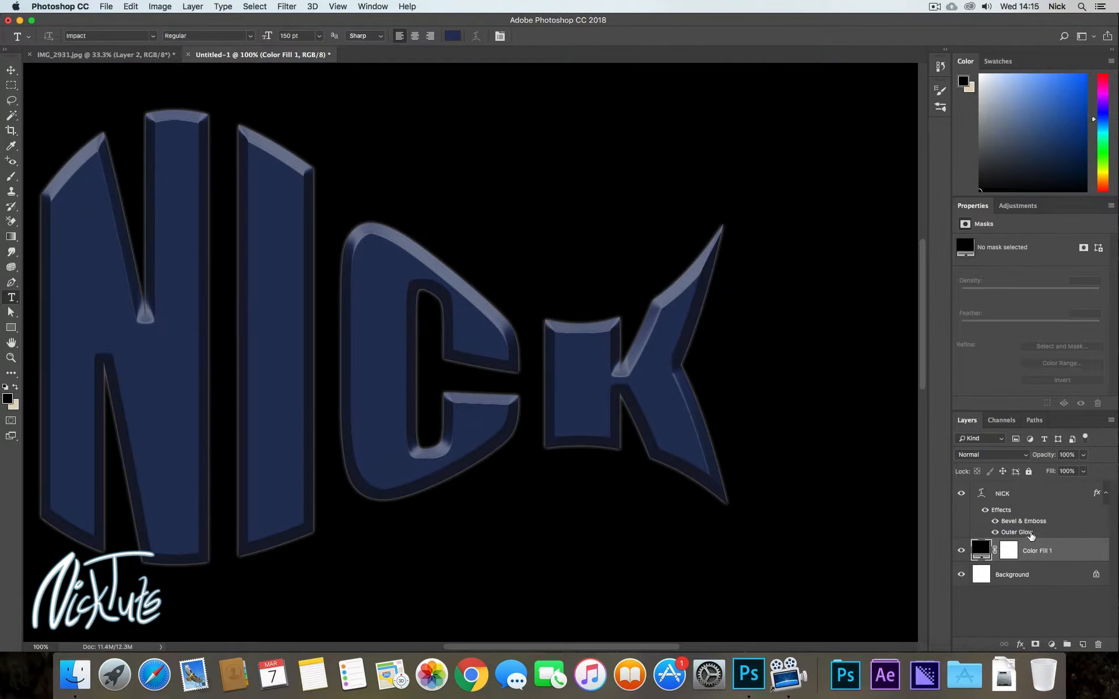
# - Set the text's outer glow to 7% spread, 38 px size and 100% opacity
pyautogui.doubleClick(1020, 533)
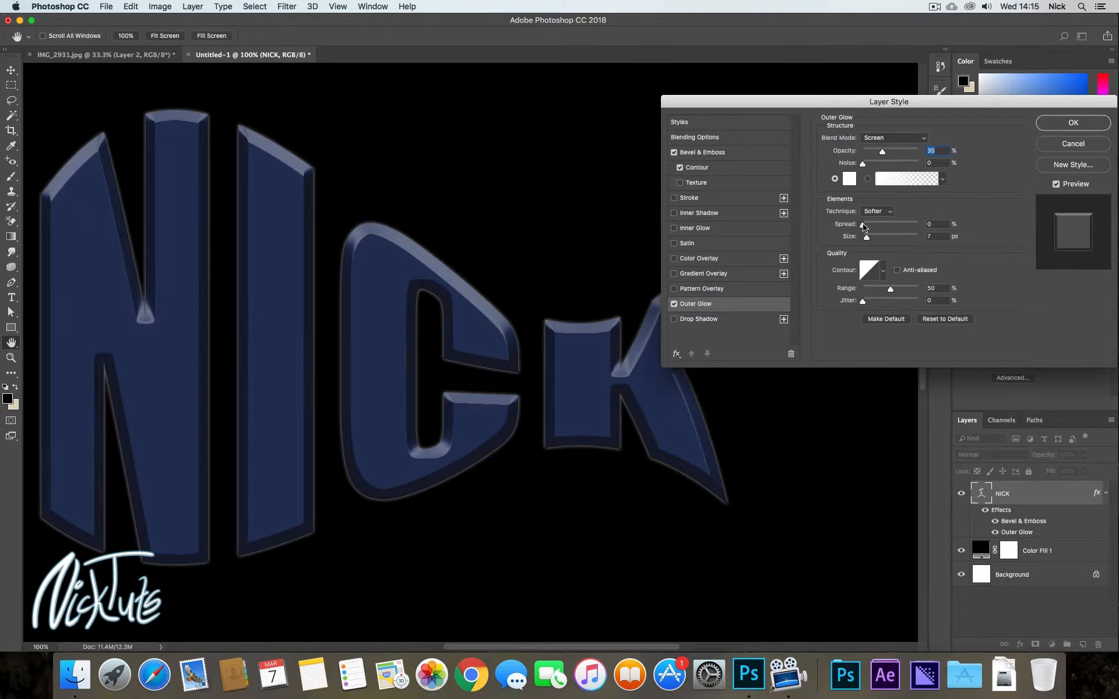
pyautogui.moveTo(864, 227); pyautogui.dragTo(874, 236)
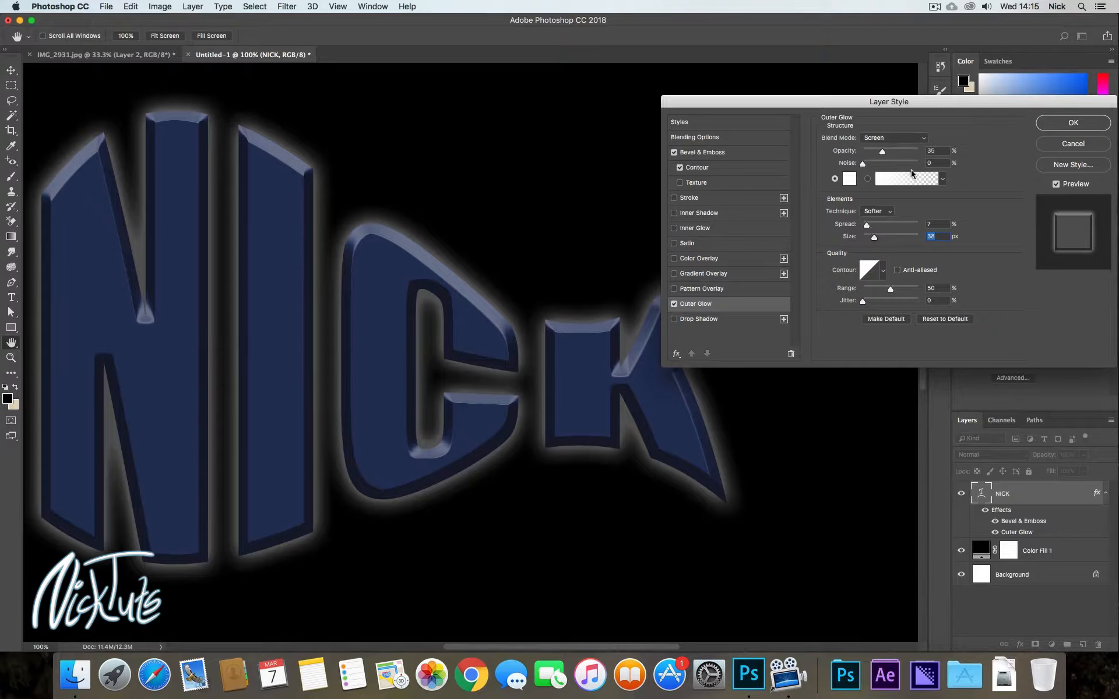
pyautogui.moveTo(881, 152); pyautogui.dragTo(919, 150)
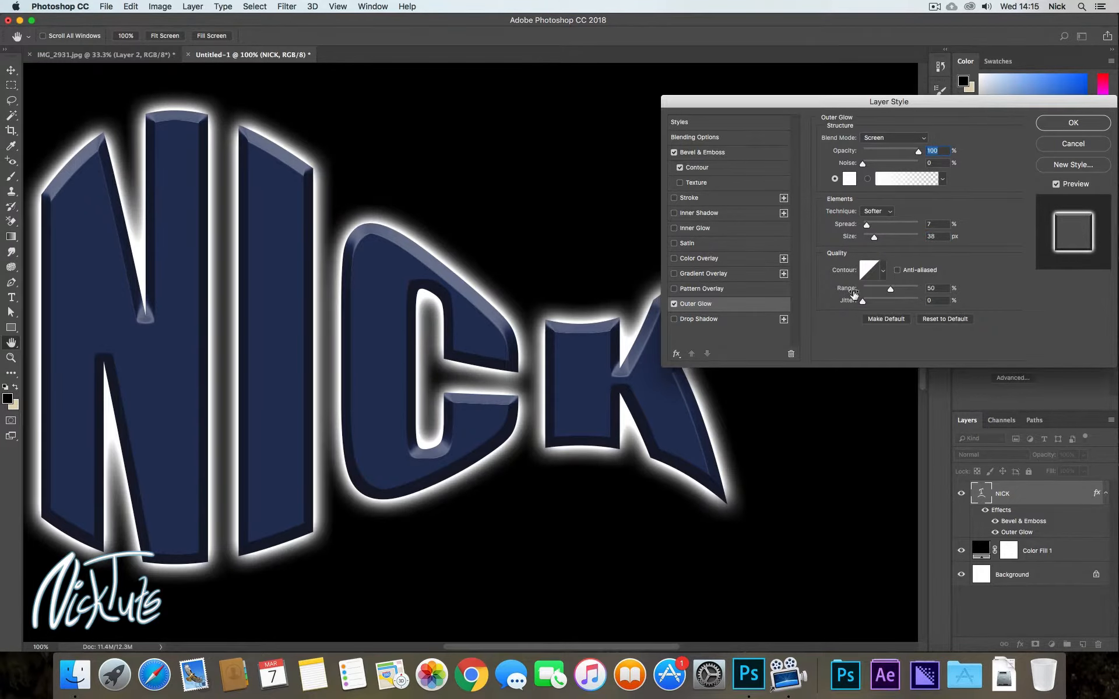
# - Add a Drop Shadow to the text, turn off its Outer Glow, and apply the layer style
pyautogui.click(711, 321)
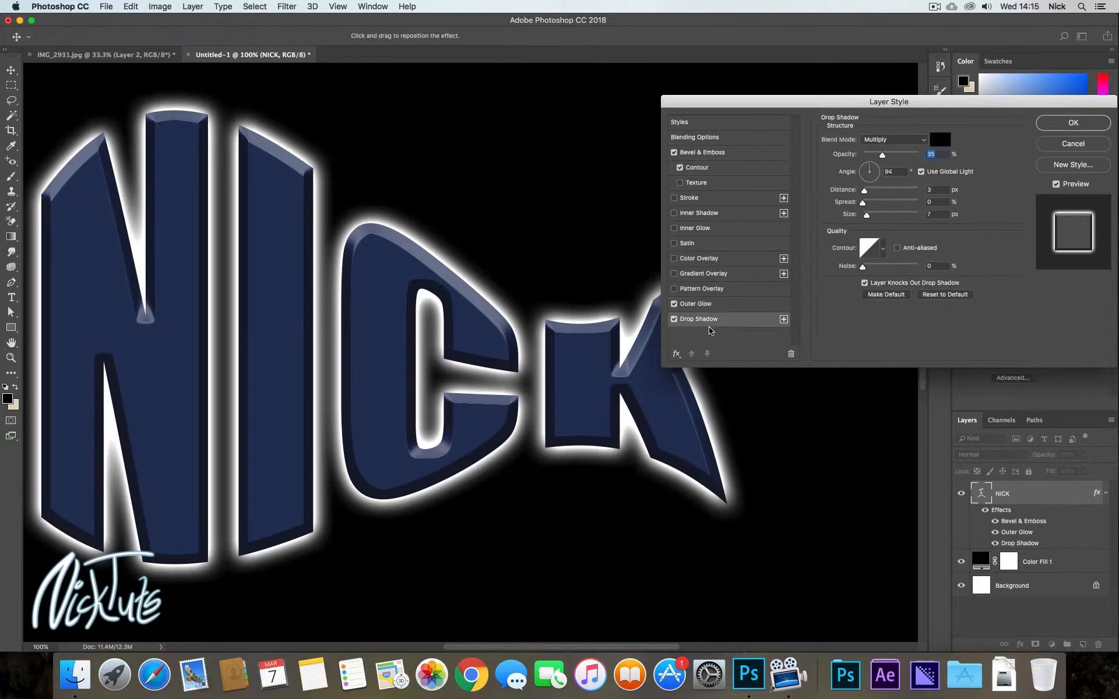
pyautogui.click(674, 304)
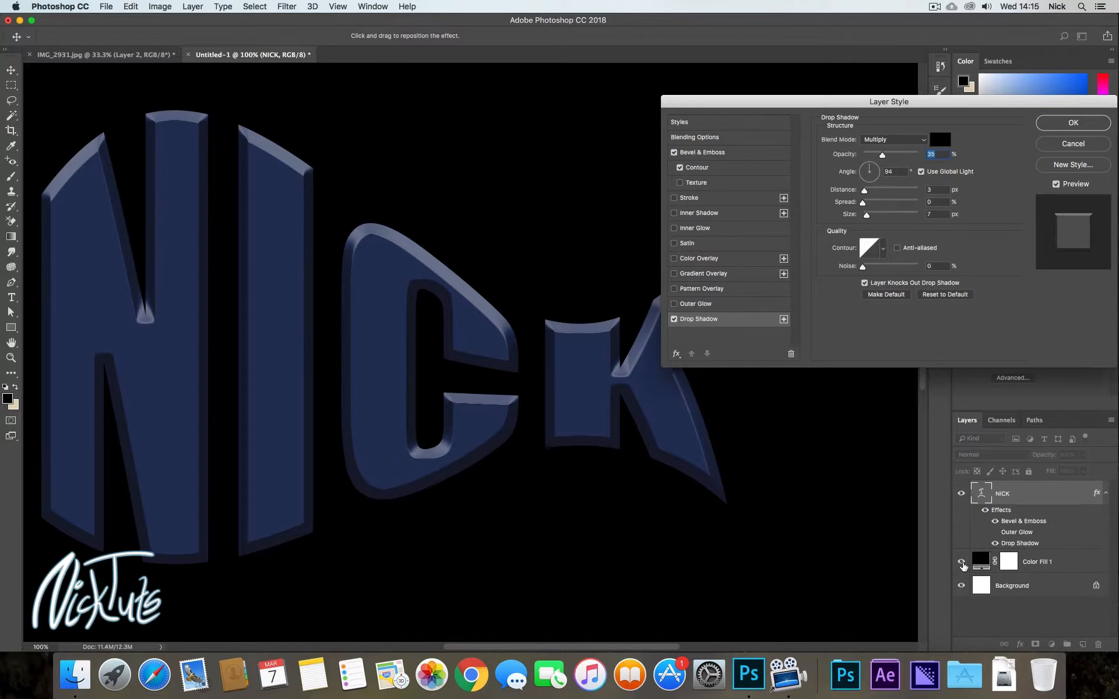
pyautogui.click(1054, 124)
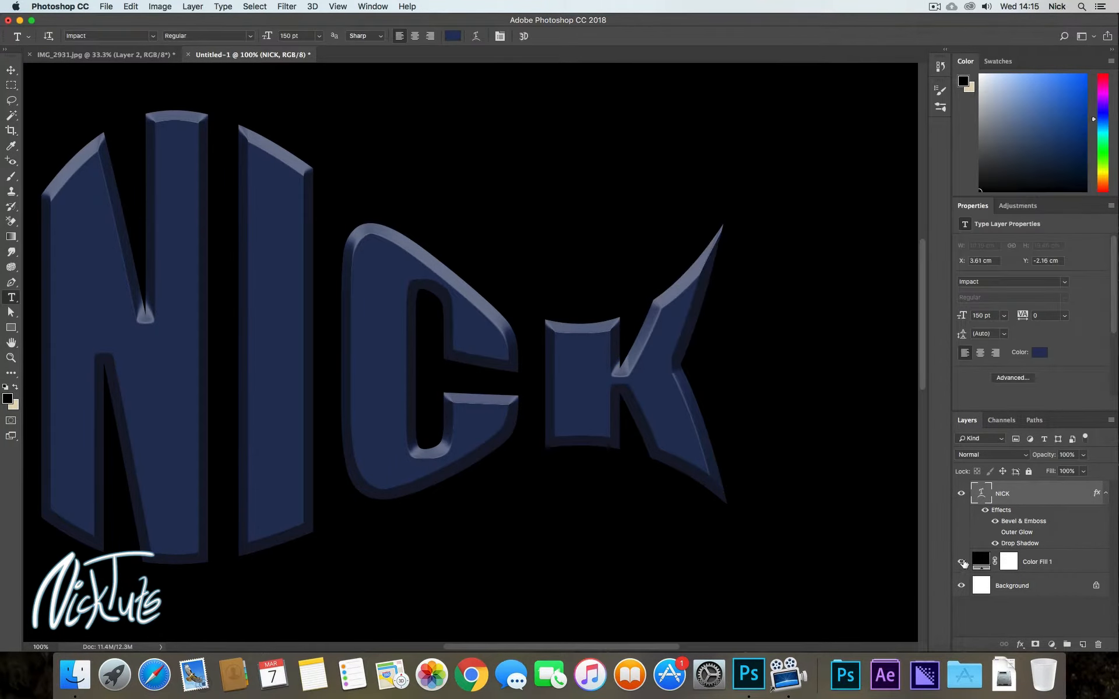
# - Hide the black fill layer and set the text's drop shadow to 18 px distance, 22% spread and 54 px size
pyautogui.click(961, 562)
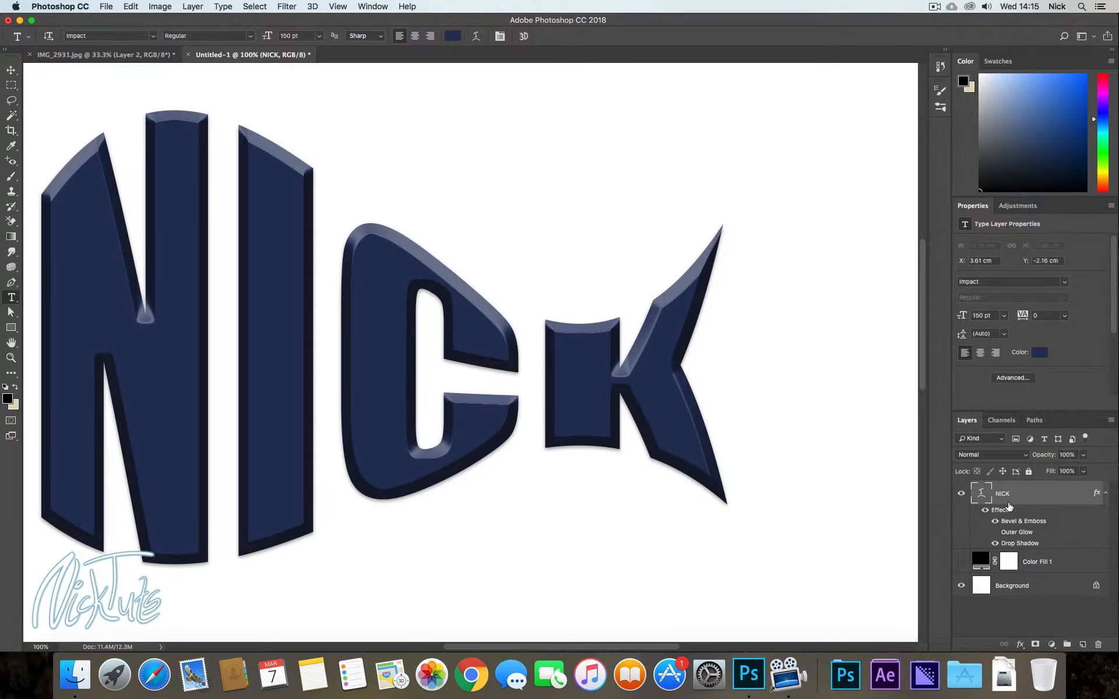
pyautogui.doubleClick(1017, 544)
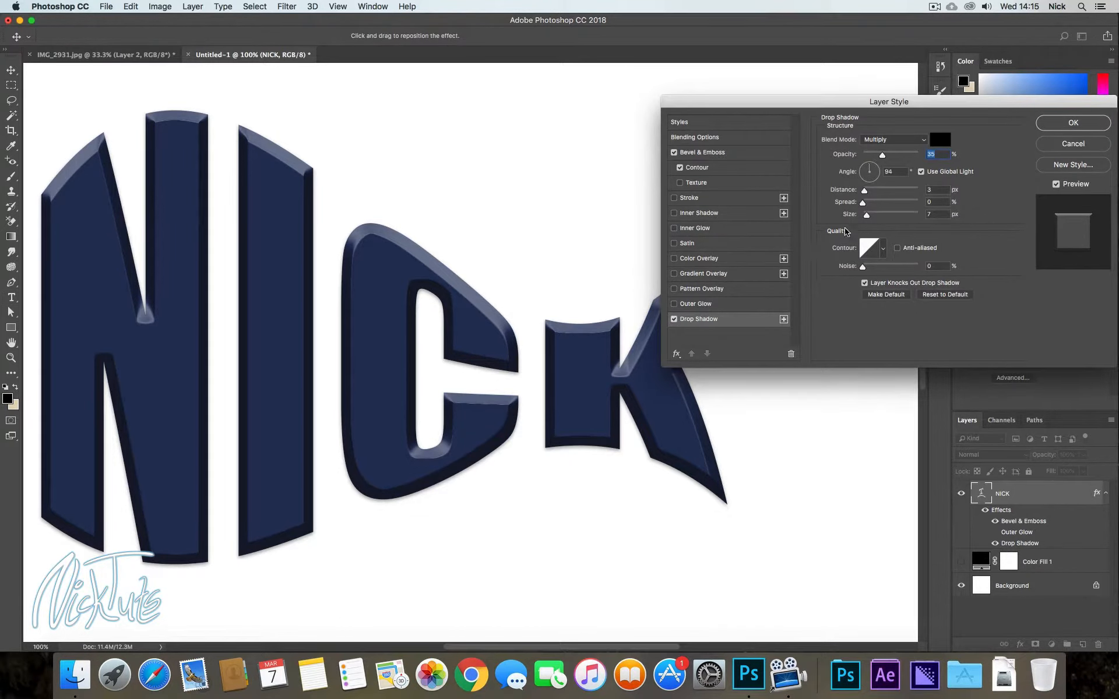
pyautogui.moveTo(865, 194); pyautogui.dragTo(883, 216)
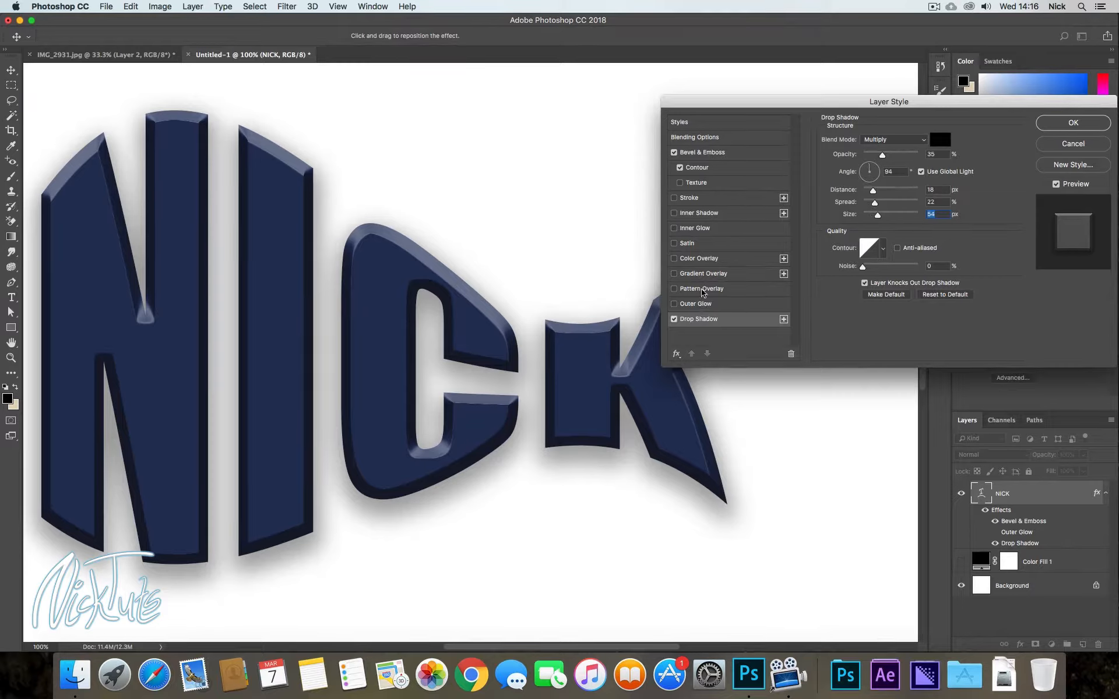
# - Try an Inner Glow on the text, and turn it off again
pyautogui.click(697, 231)
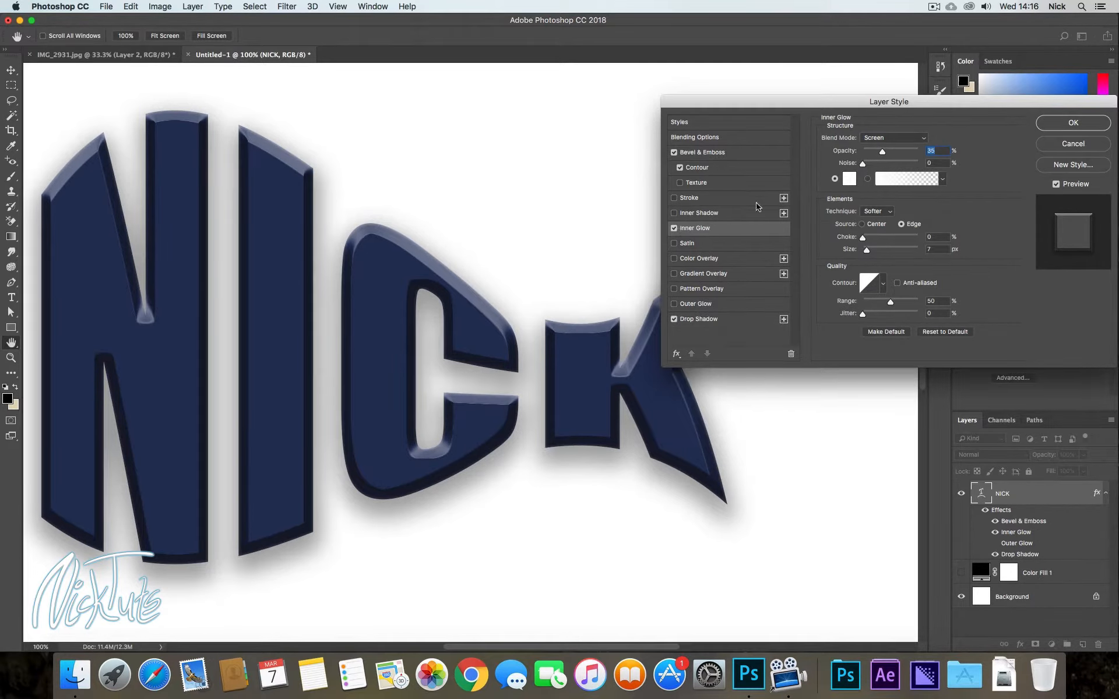
pyautogui.click(850, 179)
pyautogui.click(863, 161)
pyautogui.click(675, 228)
# - Add an Inner Shadow to the text with a distance of about 45 px
pyautogui.click(684, 215)
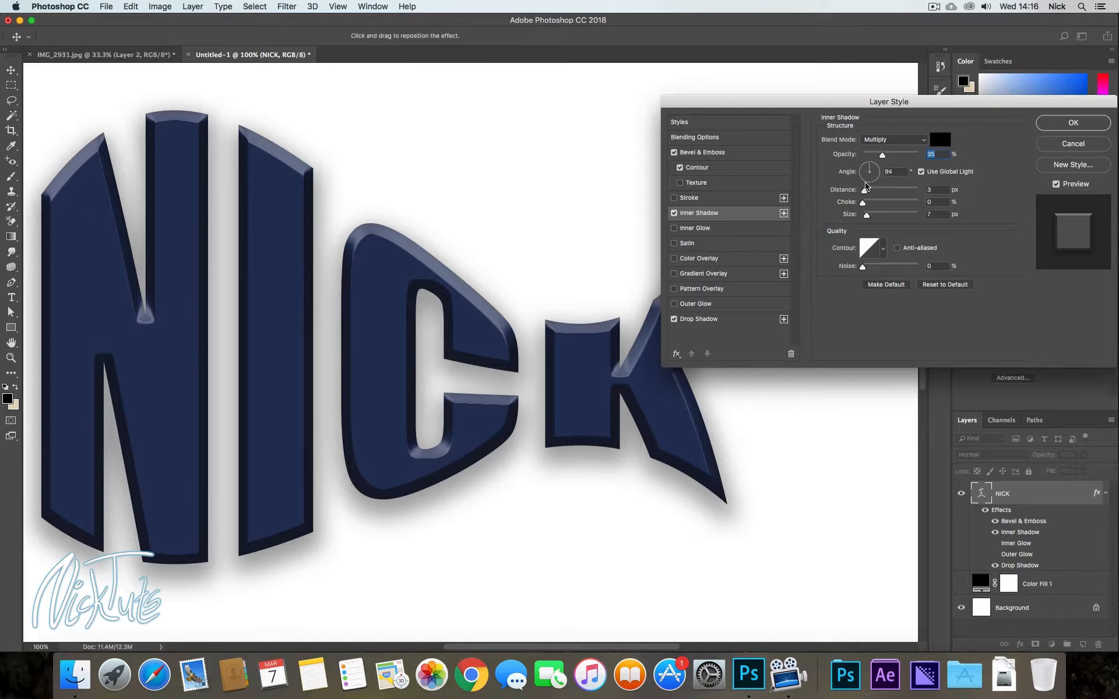
pyautogui.moveTo(866, 193); pyautogui.dragTo(888, 197)
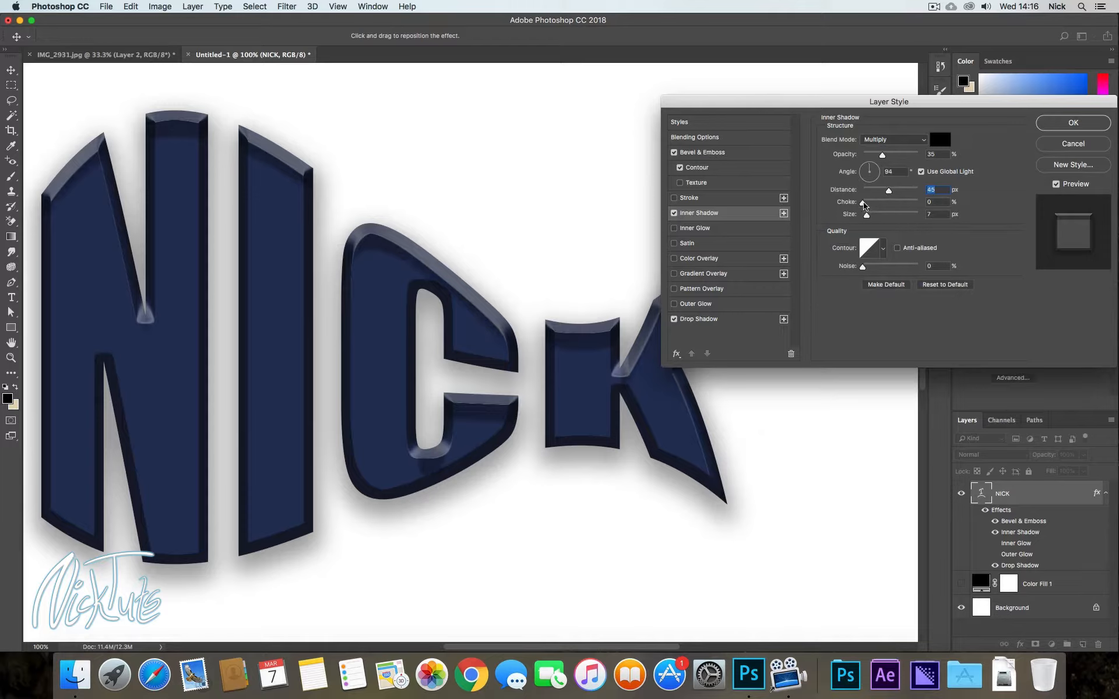
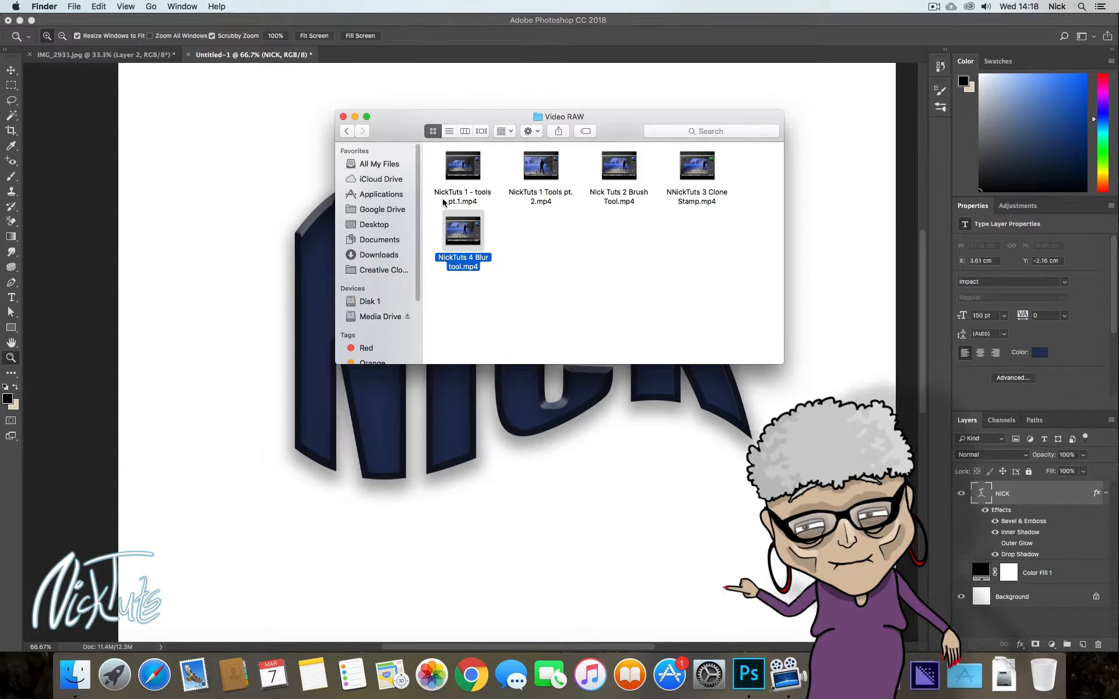
# - Open NickTuts Text & Layer Styles.psd from the Tutnicks folder on the Media Drive
pyautogui.click(380, 316)
pyautogui.scroll(-5, 698, 350)
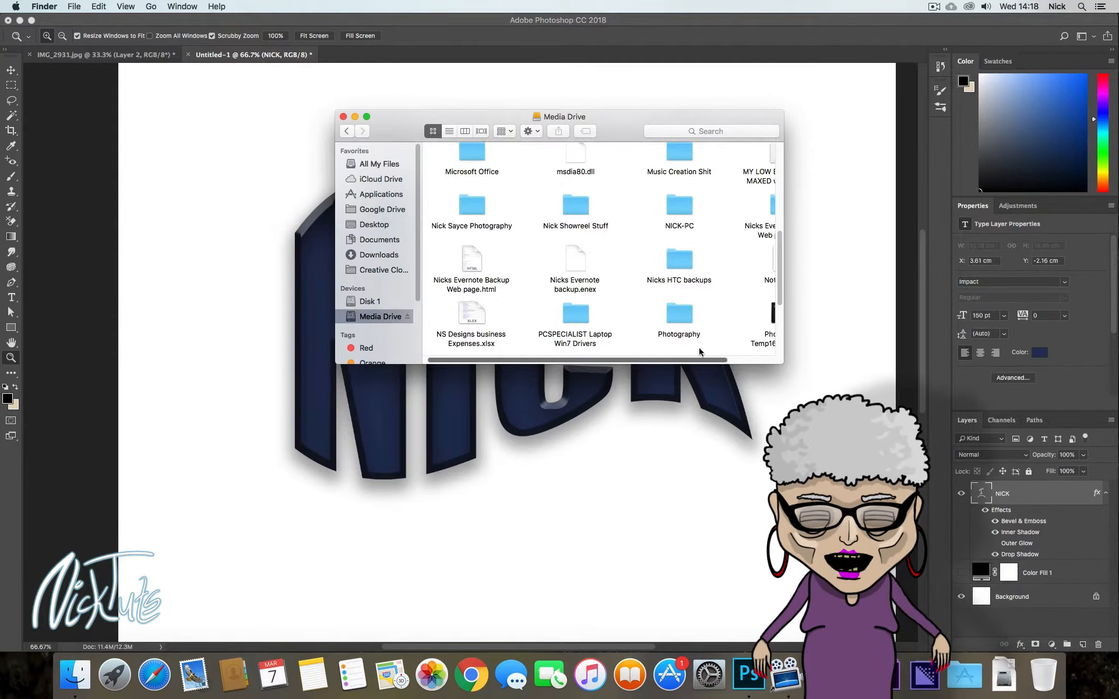
pyautogui.doubleClick(485, 317)
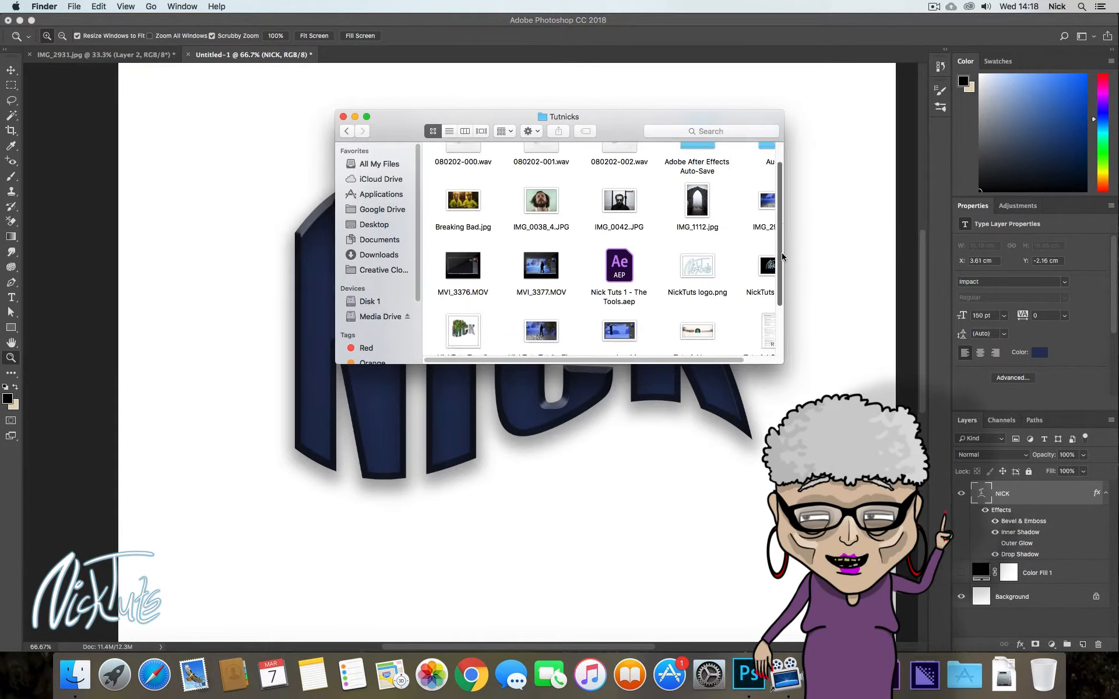
pyautogui.scroll(-4, 475, 240)
pyautogui.doubleClick(475, 240)
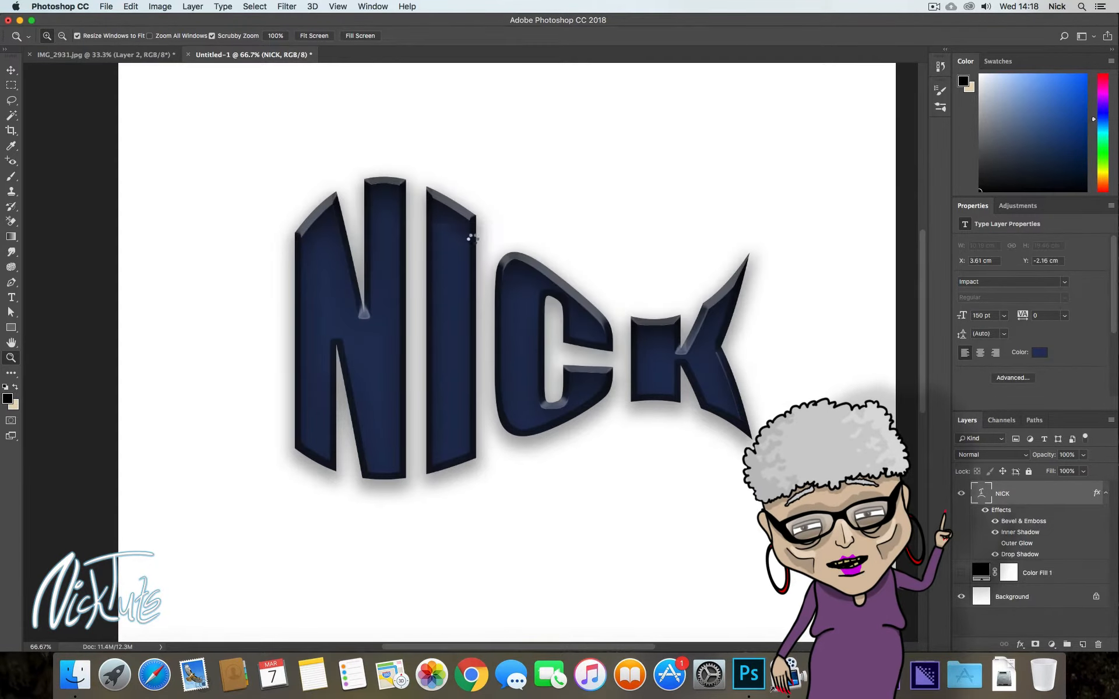
# - Copy the Scratch Texture 3 layer from NickTuts Text & Layer Styles.psd into the Untitled-1 document
pyautogui.moveTo(533, 348); pyautogui.dragTo(618, 322)
pyautogui.click(988, 569)
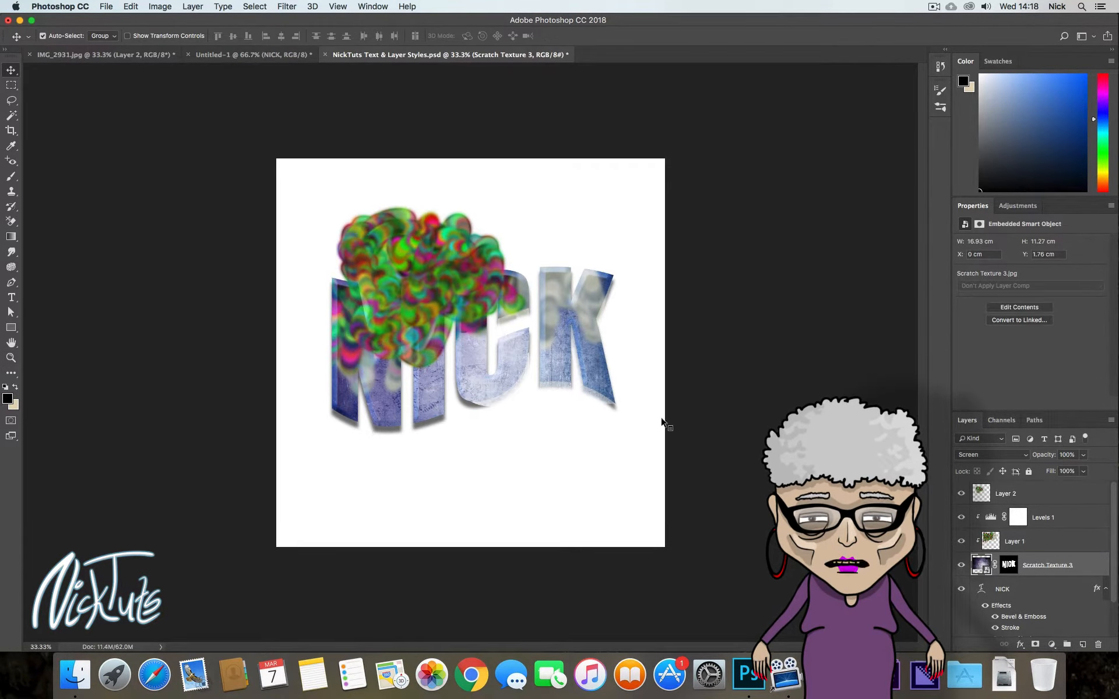
pyautogui.rightClick(656, 424)
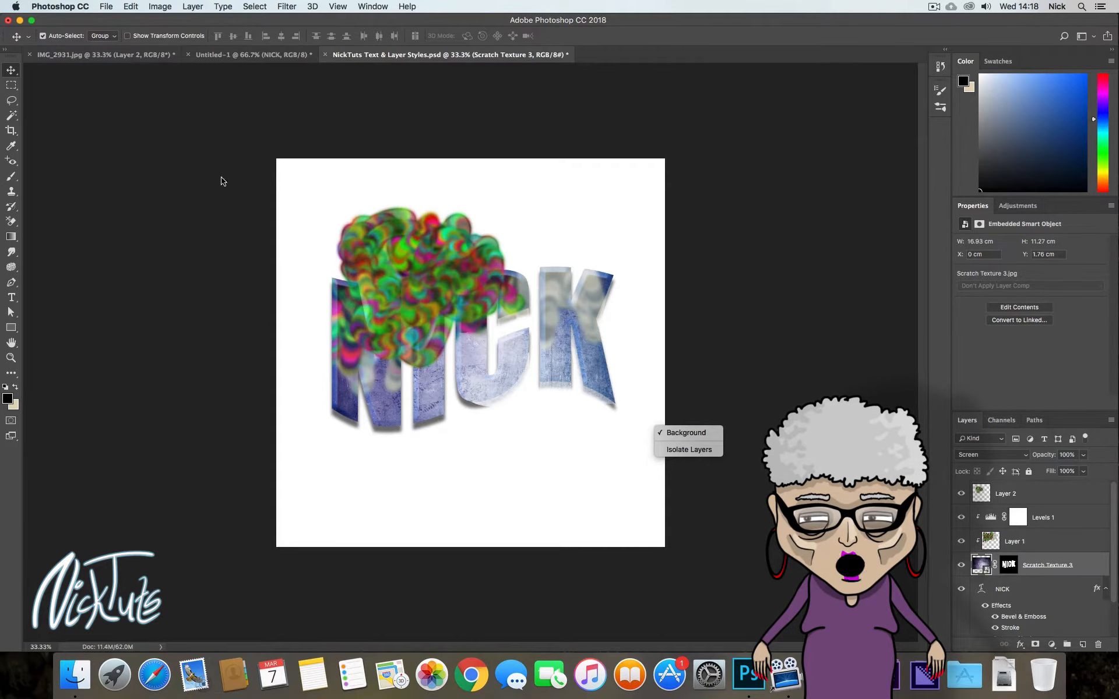
pyautogui.moveTo(989, 564); pyautogui.dragTo(590, 310)
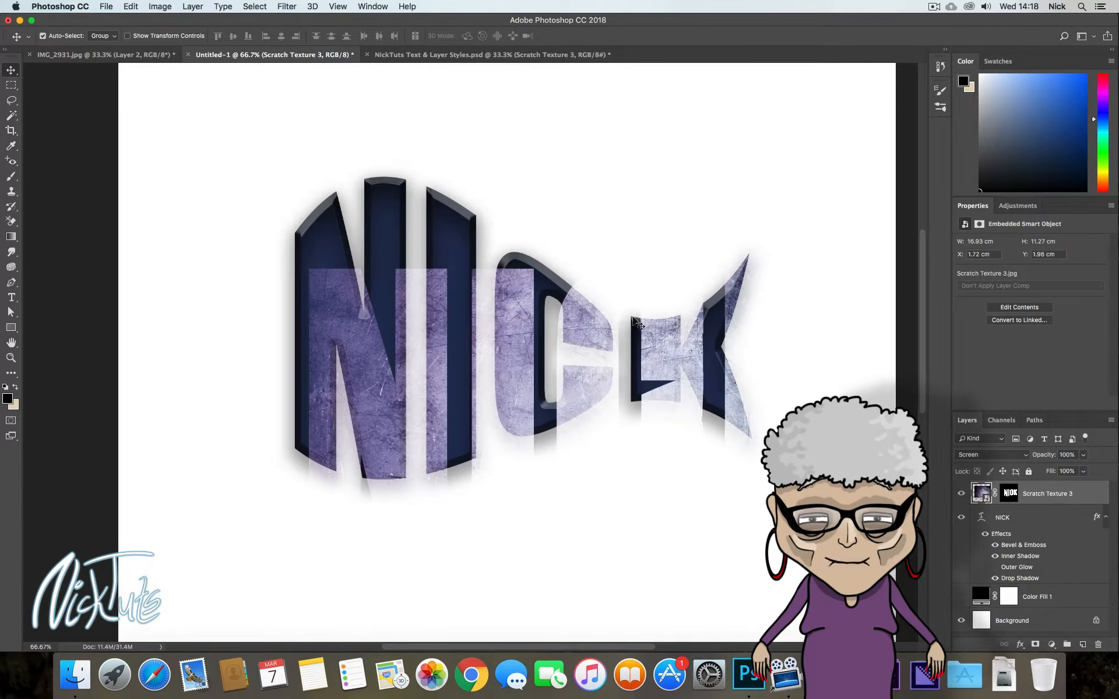
# - Delete the layer mask of Scratch Texture 3 and move the texture to X 0 cm, Y 1.1 cm so it spans the canvas width
pyautogui.click(1009, 494)
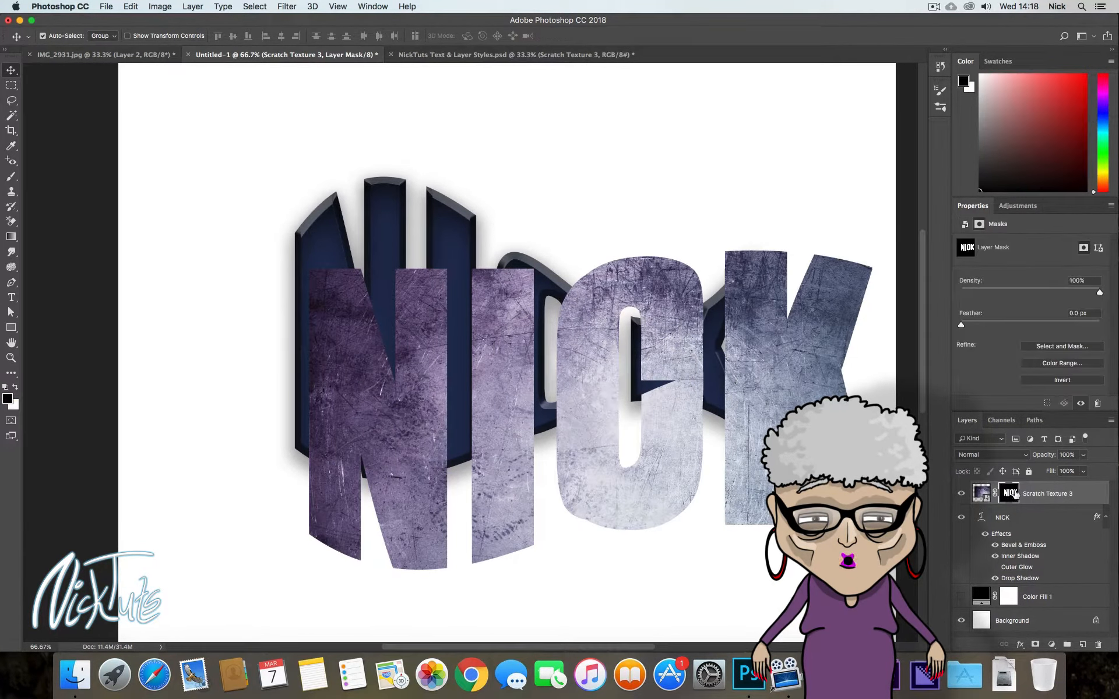
pyautogui.rightClick(1010, 494)
pyautogui.click(985, 503)
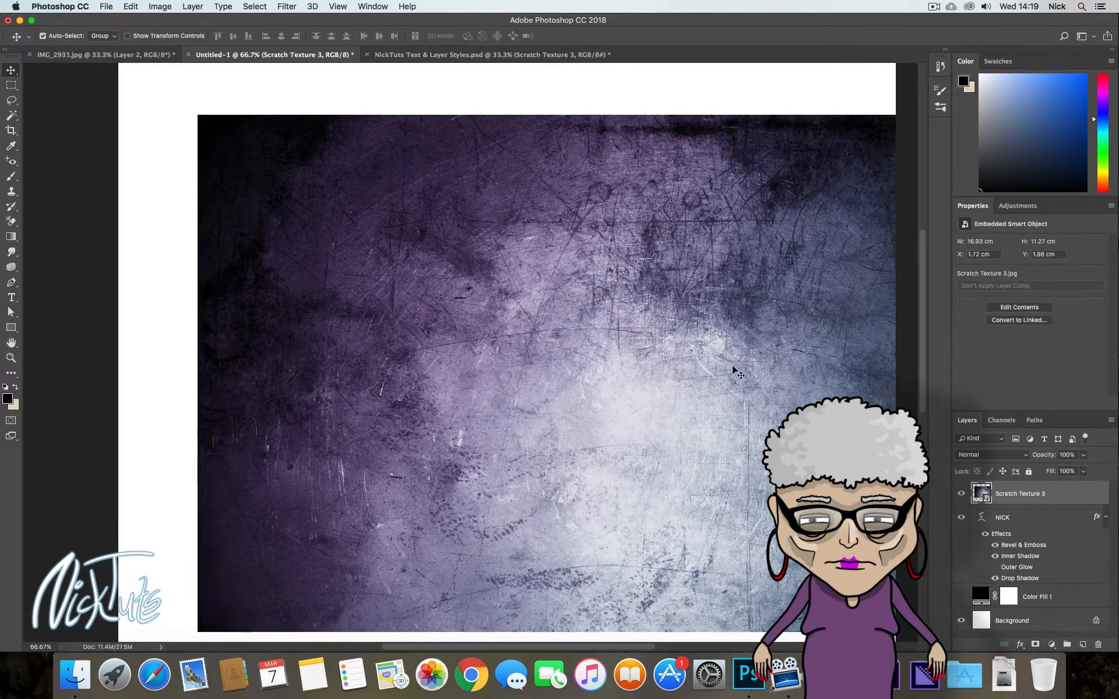
pyautogui.moveTo(771, 356); pyautogui.dragTo(736, 309)
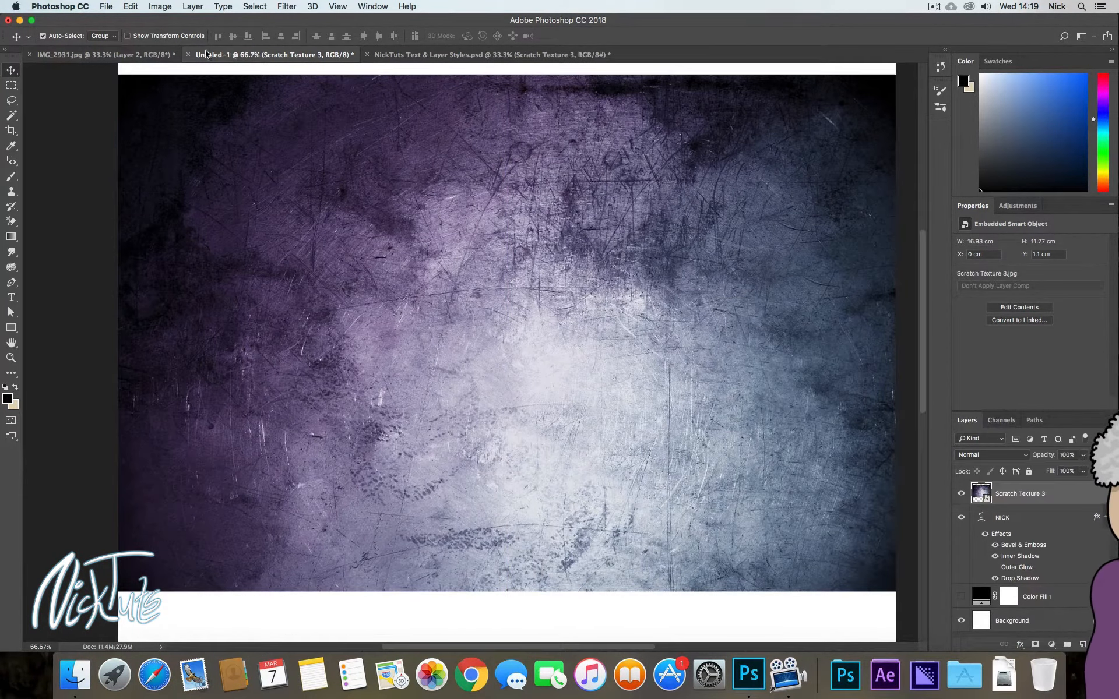
# - Compare the canvas with the Scratch Texture 3 layer hidden and shown over the text
pyautogui.click(105, 7)
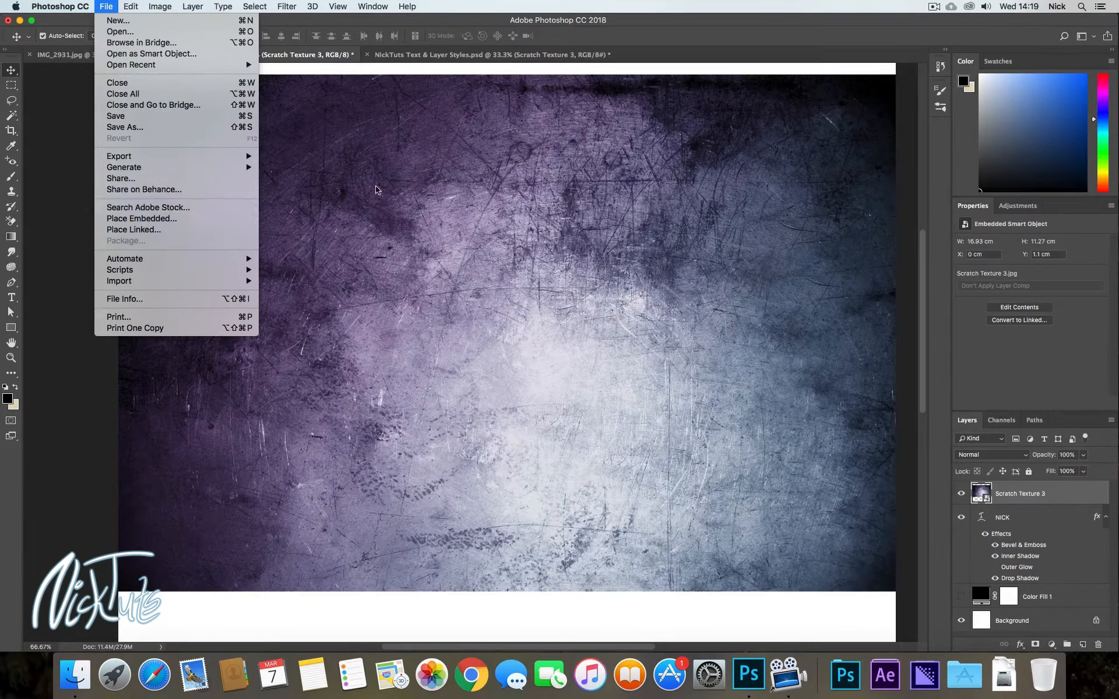
pyautogui.click(691, 21)
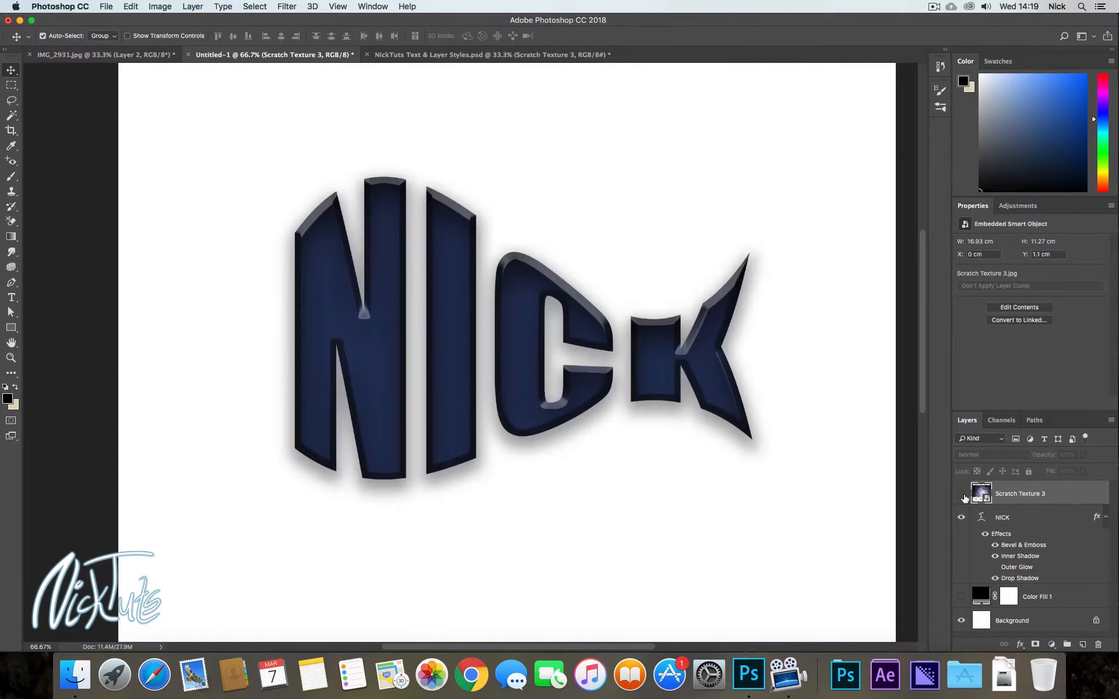
pyautogui.click(963, 495)
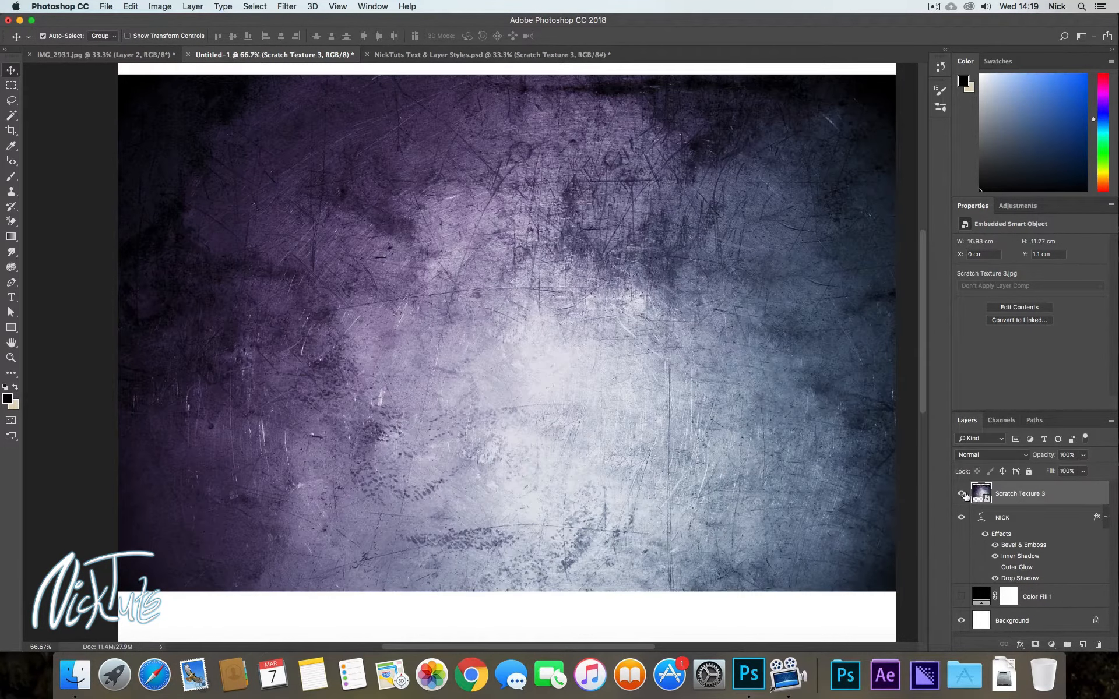
pyautogui.click(962, 495)
pyautogui.click(962, 495)
# - Load the text layer's outline as a selection and add it as a layer mask on Scratch Texture 3
pyautogui.rightClick(1009, 515)
pyautogui.click(1037, 513)
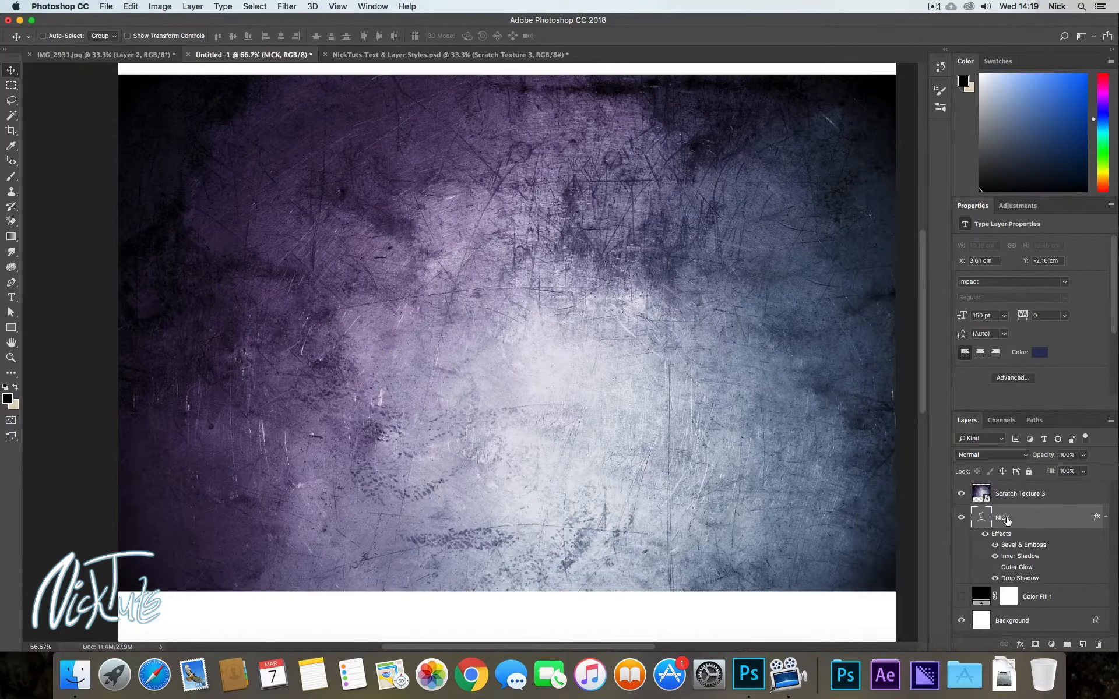
pyautogui.keyDown('super'); pyautogui.click(1007, 520); pyautogui.keyUp('super')
pyautogui.keyDown('super'); pyautogui.click(982, 518); pyautogui.keyUp('super')
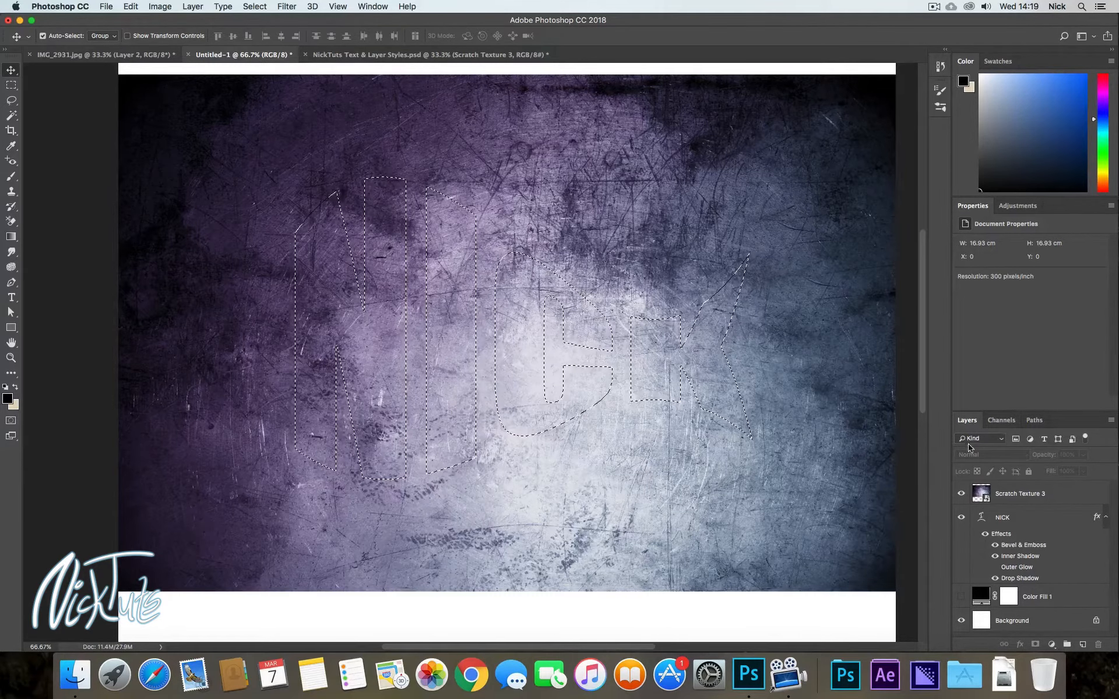
pyautogui.click(1023, 495)
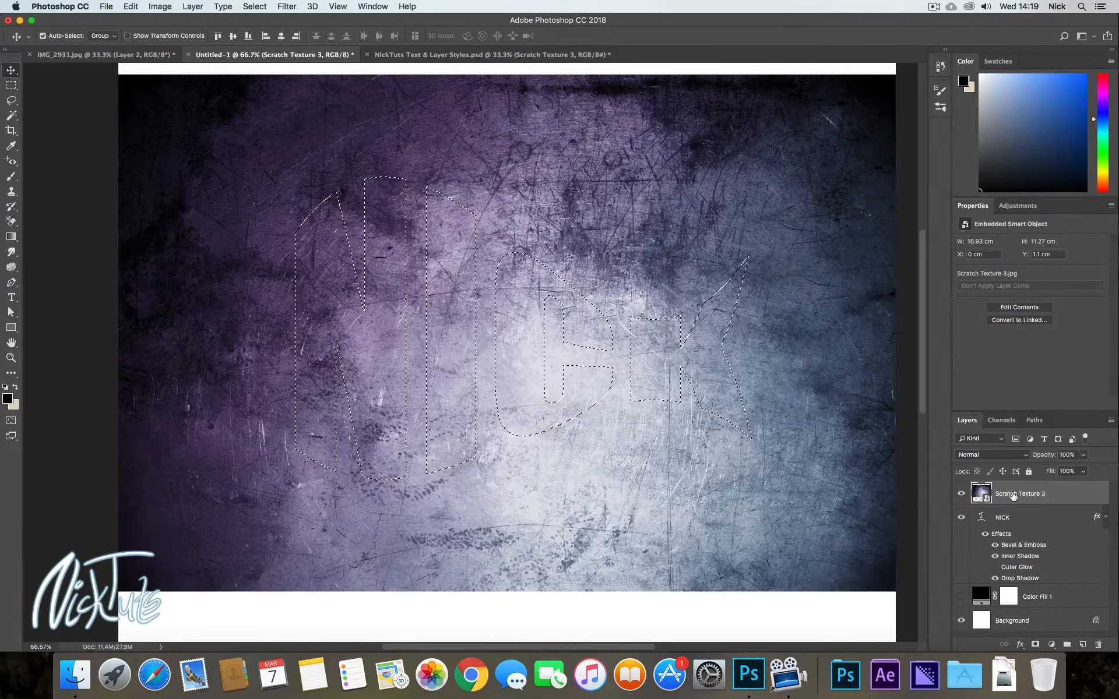
pyautogui.click(1035, 645)
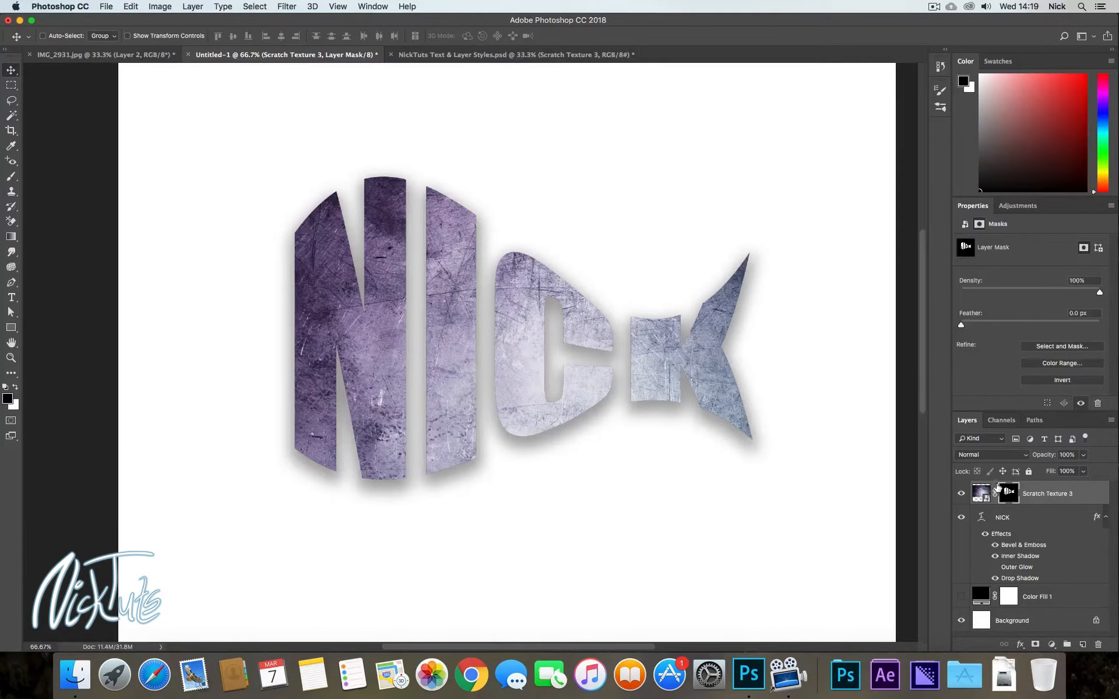
# - Undo the text-shaped layer mask on Scratch Texture 3 and the selection it was made from
pyautogui.press('super+z')
pyautogui.press('super+alt+z')
pyautogui.press('super+alt+z')
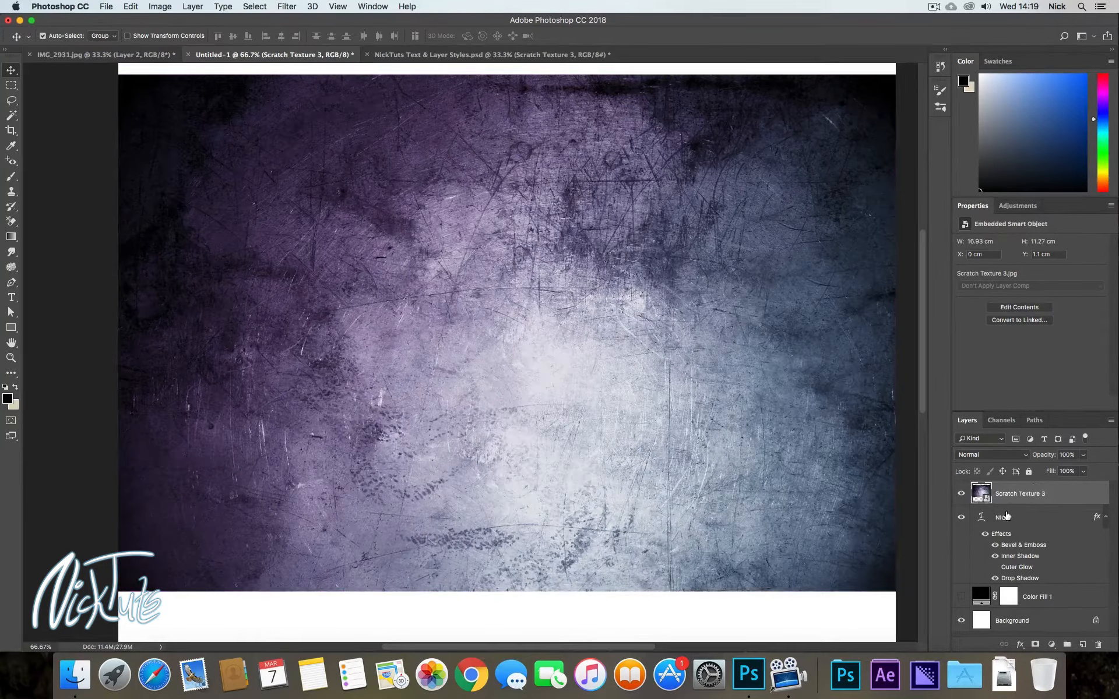
# - Clip the Scratch Texture 3 layer to the text layer beneath it with a clipping mask
pyautogui.rightClick(1059, 492)
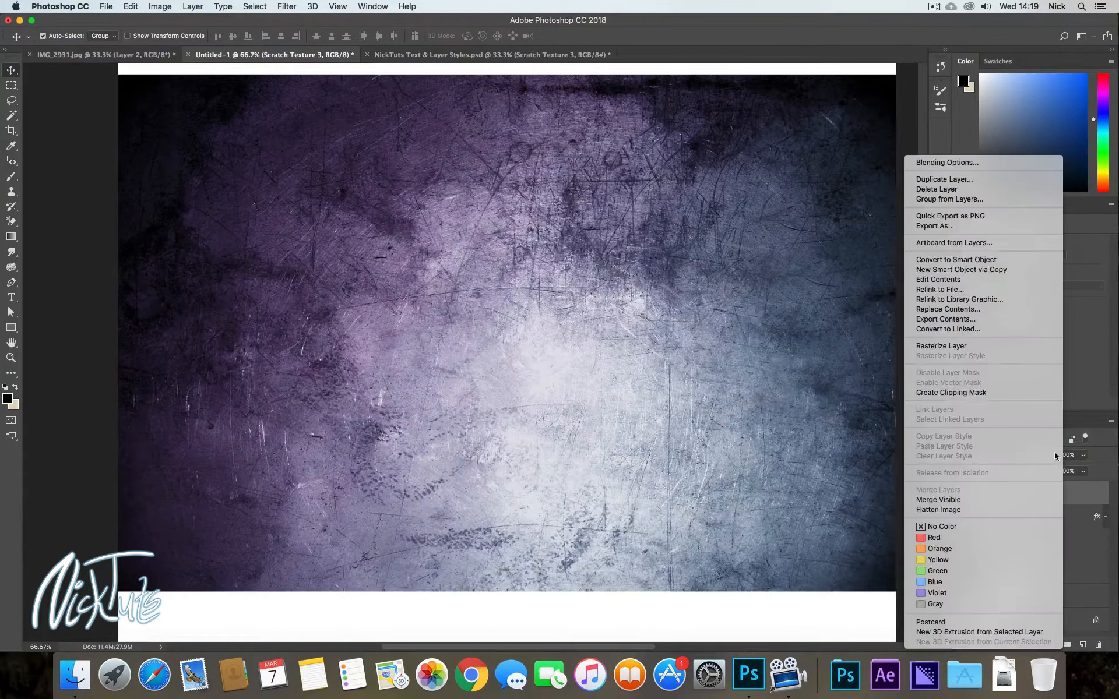
pyautogui.click(1080, 499)
pyautogui.rightClick(1079, 500)
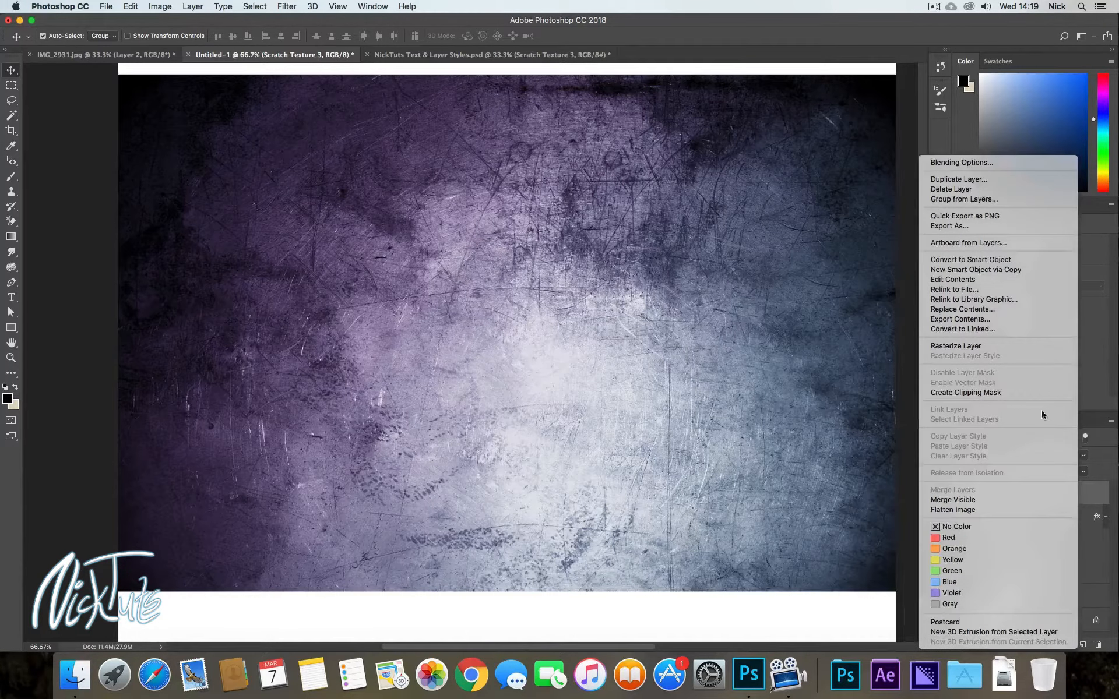
pyautogui.click(1008, 396)
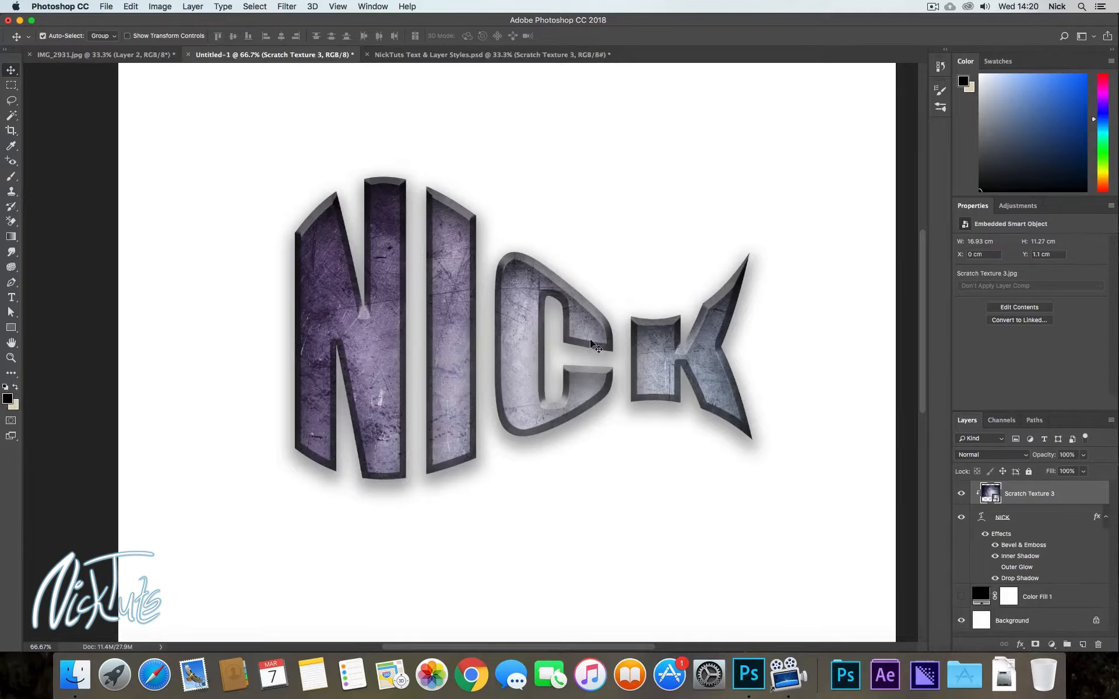
# - Try the Darken blend mode on the clipped Scratch Texture 3 layer
pyautogui.click(1000, 458)
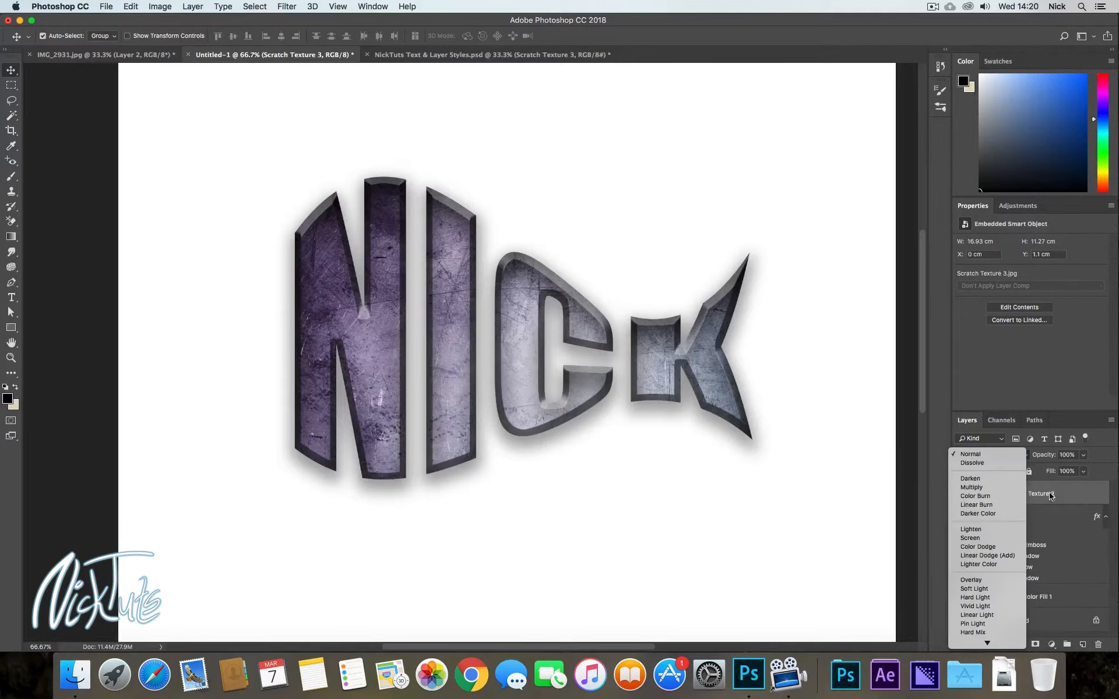
pyautogui.click(1058, 525)
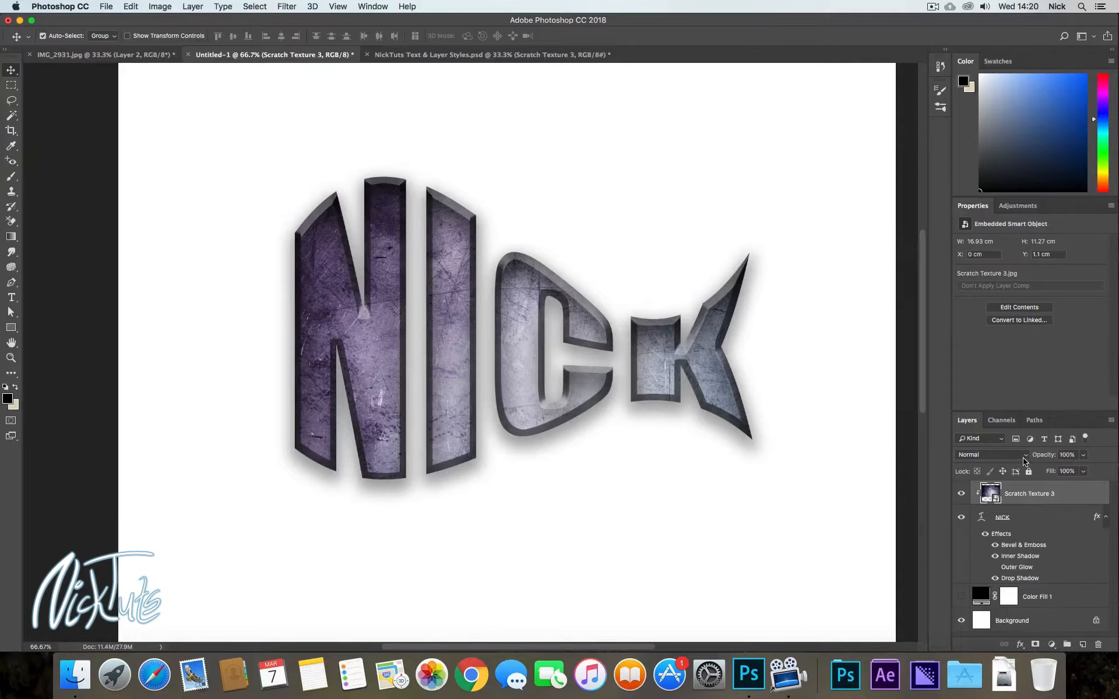
pyautogui.click(1024, 460)
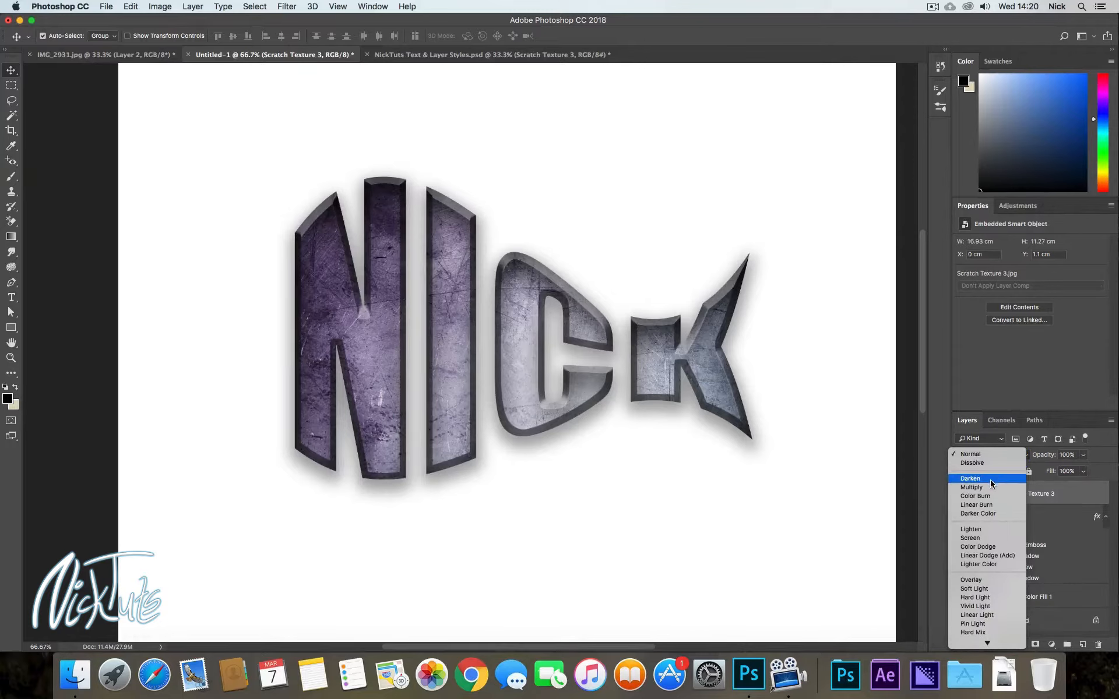
pyautogui.click(995, 478)
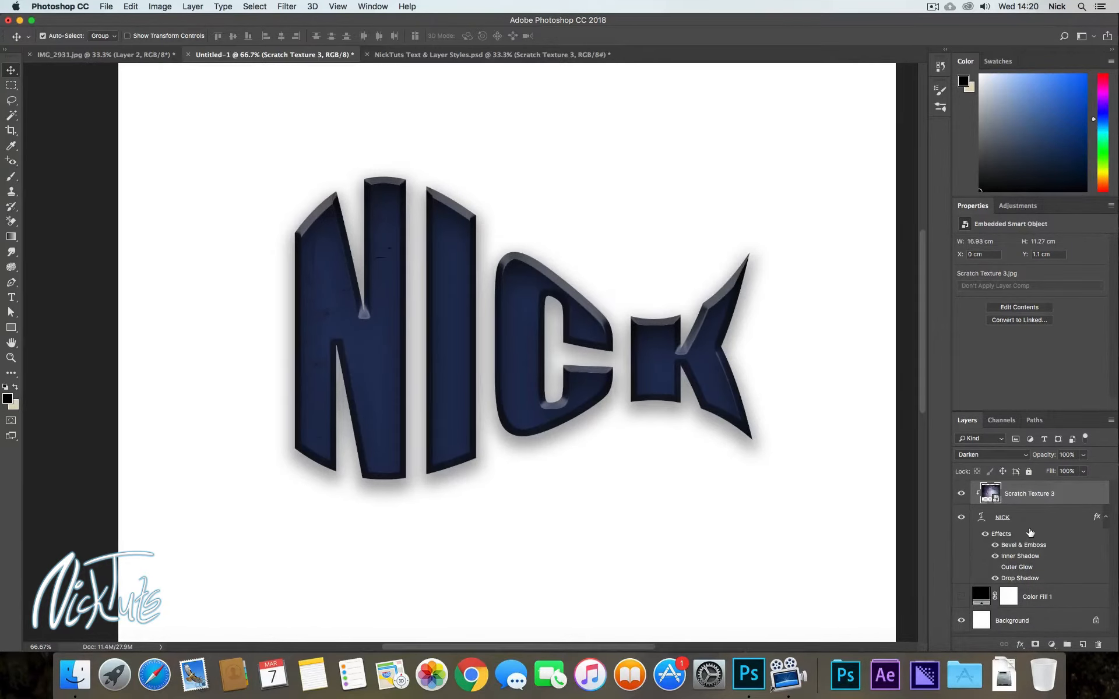
# - Set the Scratch Texture 3 layer's blend mode to Multiply and inspect the scratches on the first letters up close
pyautogui.click(1002, 454)
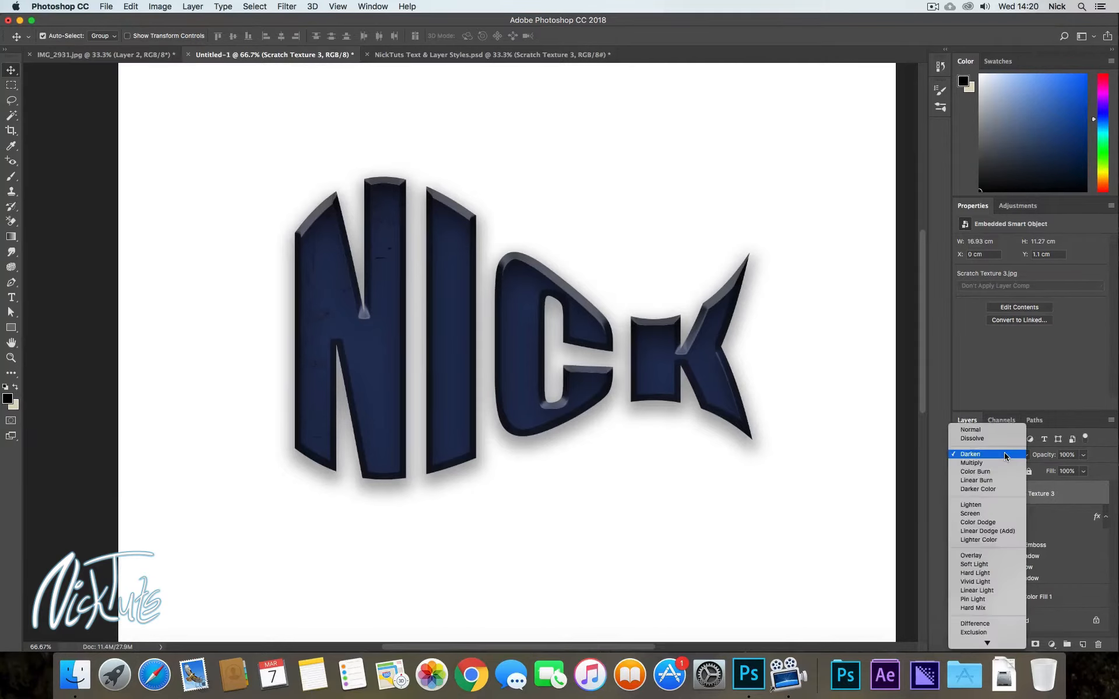
pyautogui.click(989, 464)
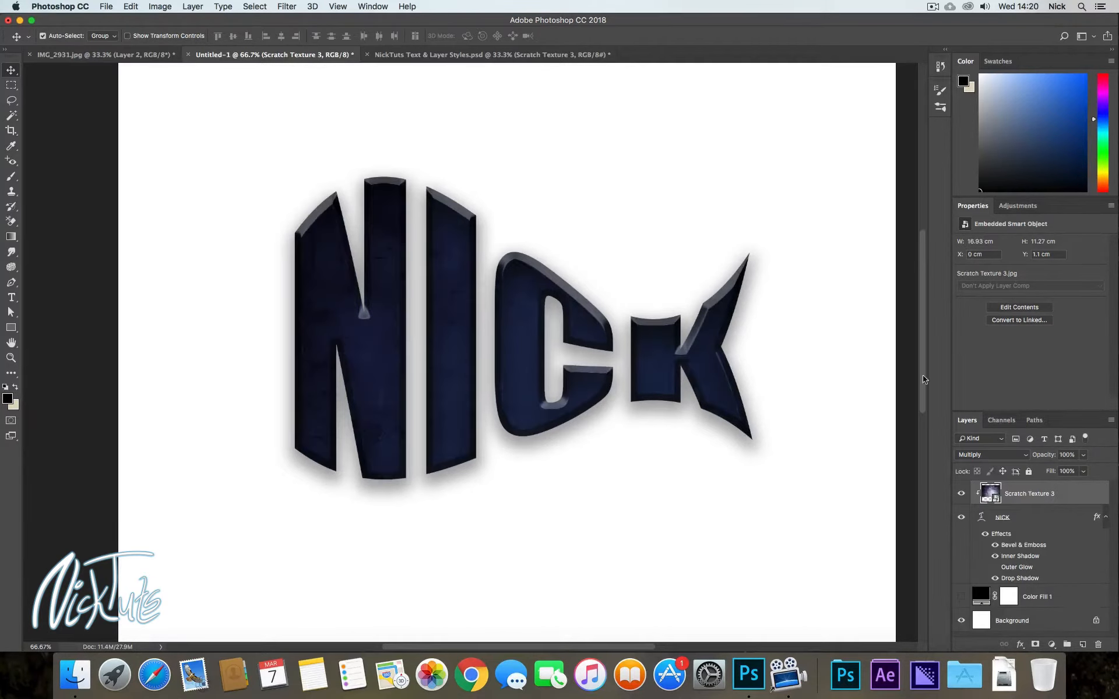
pyautogui.press('z')
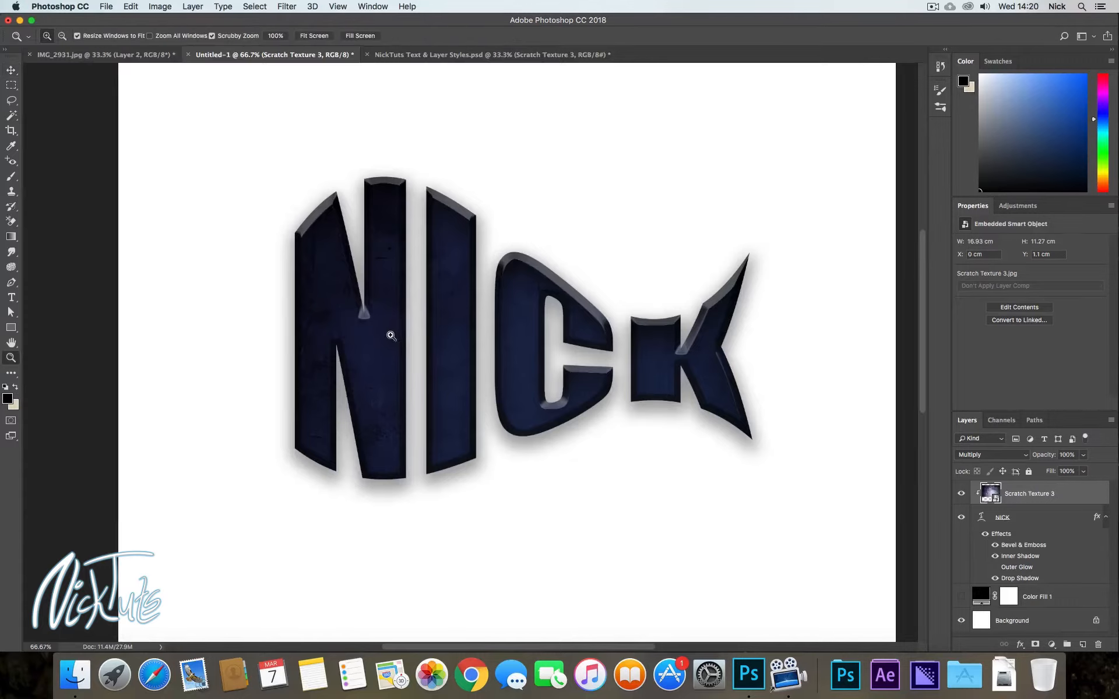
pyautogui.click(393, 335)
pyautogui.click(395, 348)
pyautogui.moveTo(378, 430); pyautogui.dragTo(447, 324)
pyautogui.keyDown('alt'); pyautogui.click(458, 368); pyautogui.keyUp('alt')
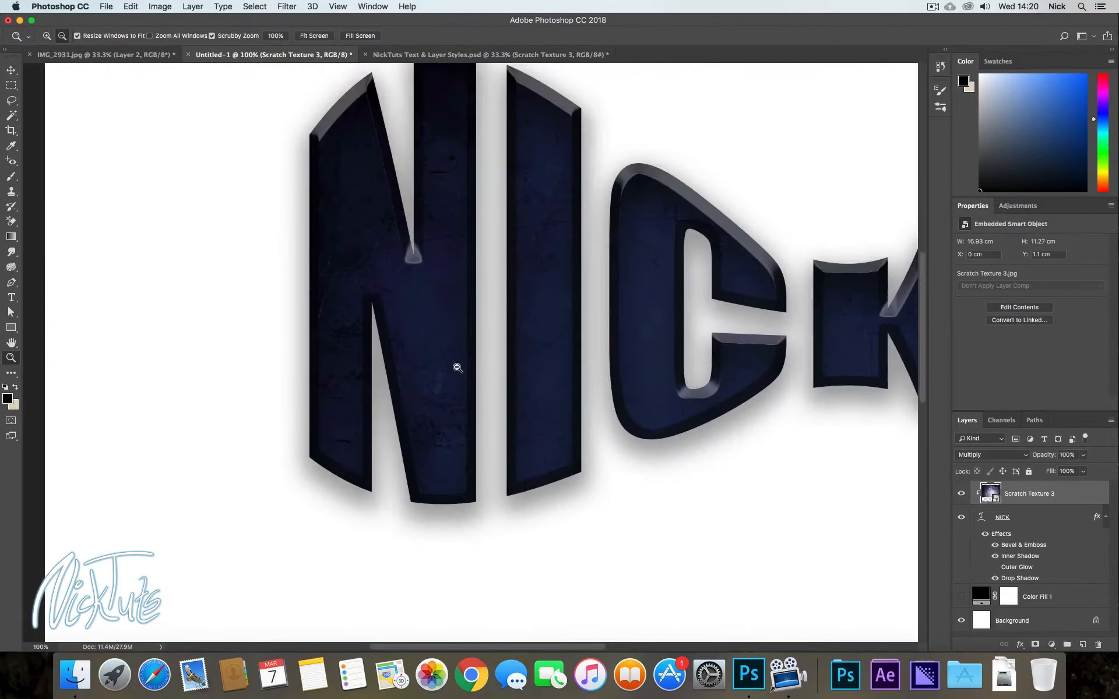
# - Try the Screen blend mode on the clipped Scratch Texture 3 layer and view its effect across the whole word
pyautogui.keyDown('alt'); pyautogui.click(456, 363); pyautogui.keyUp('alt')
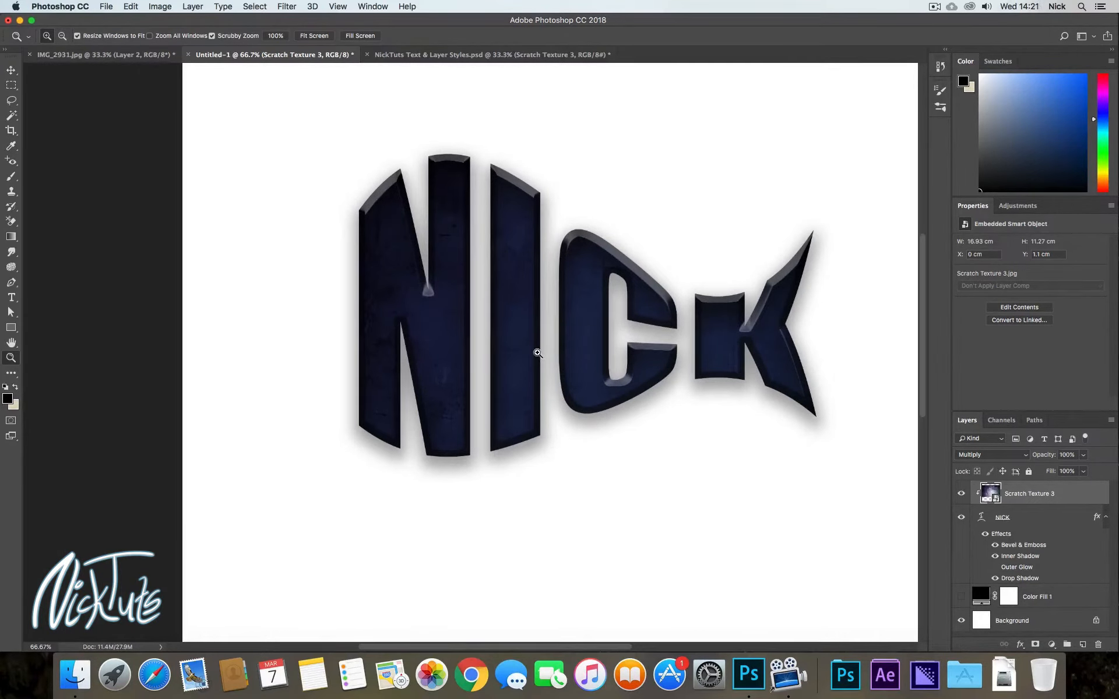
pyautogui.click(1012, 460)
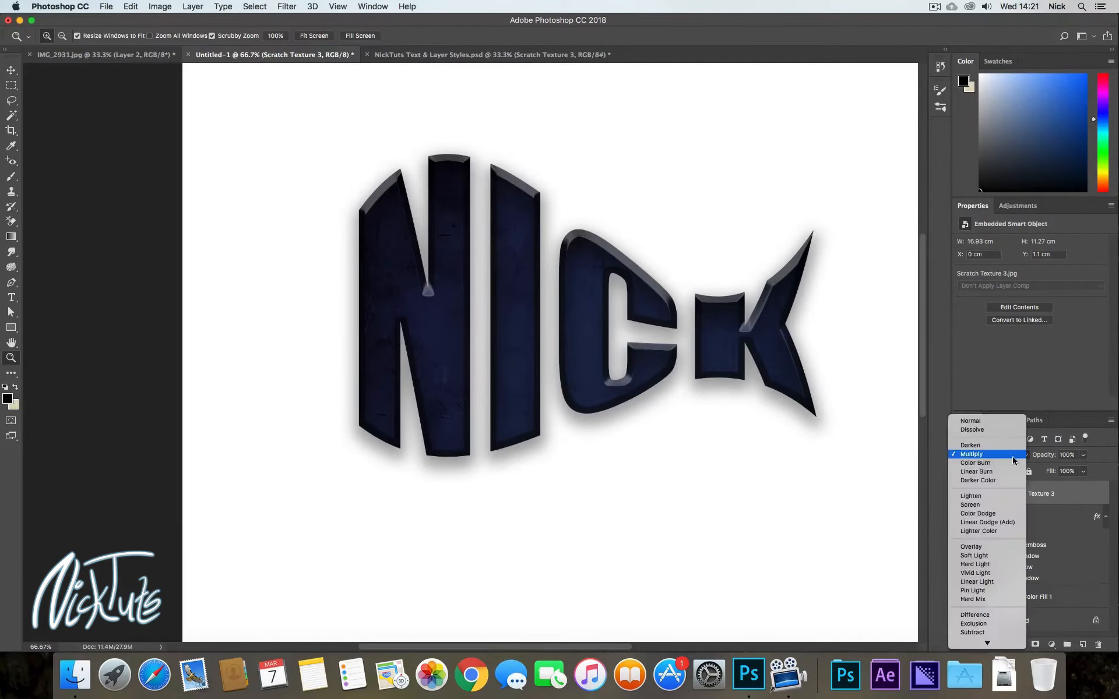
pyautogui.click(986, 506)
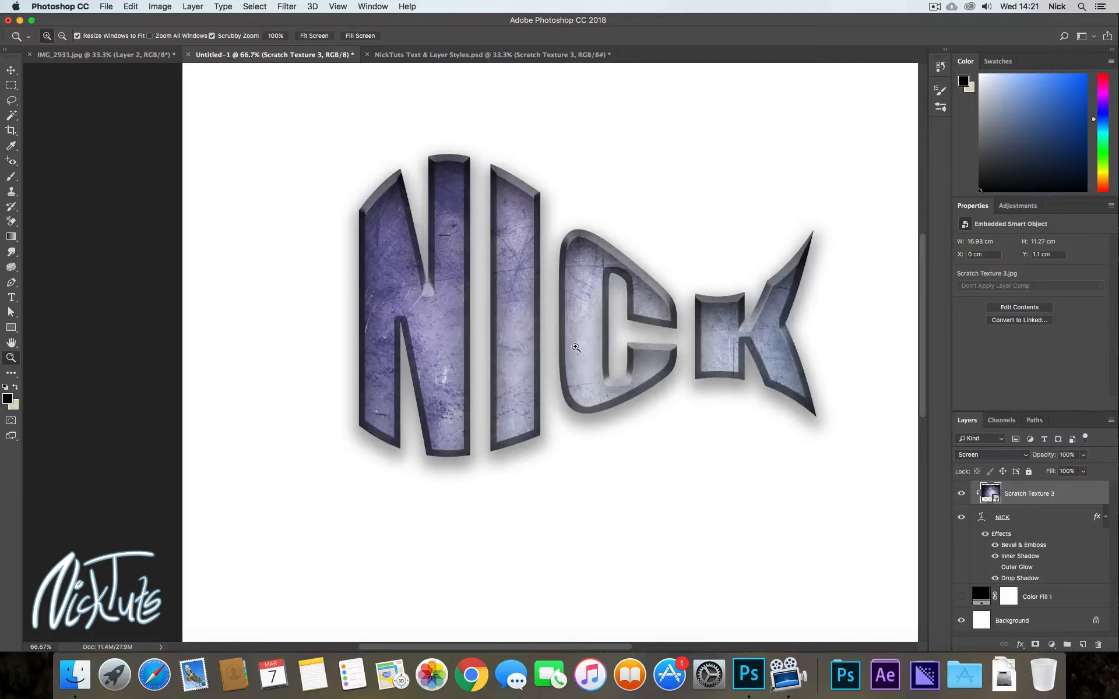
# - Try the Overlay and Soft Light blend modes on the Scratch Texture 3 layer
pyautogui.click(990, 455)
pyautogui.click(979, 458)
pyautogui.click(991, 456)
pyautogui.click(982, 496)
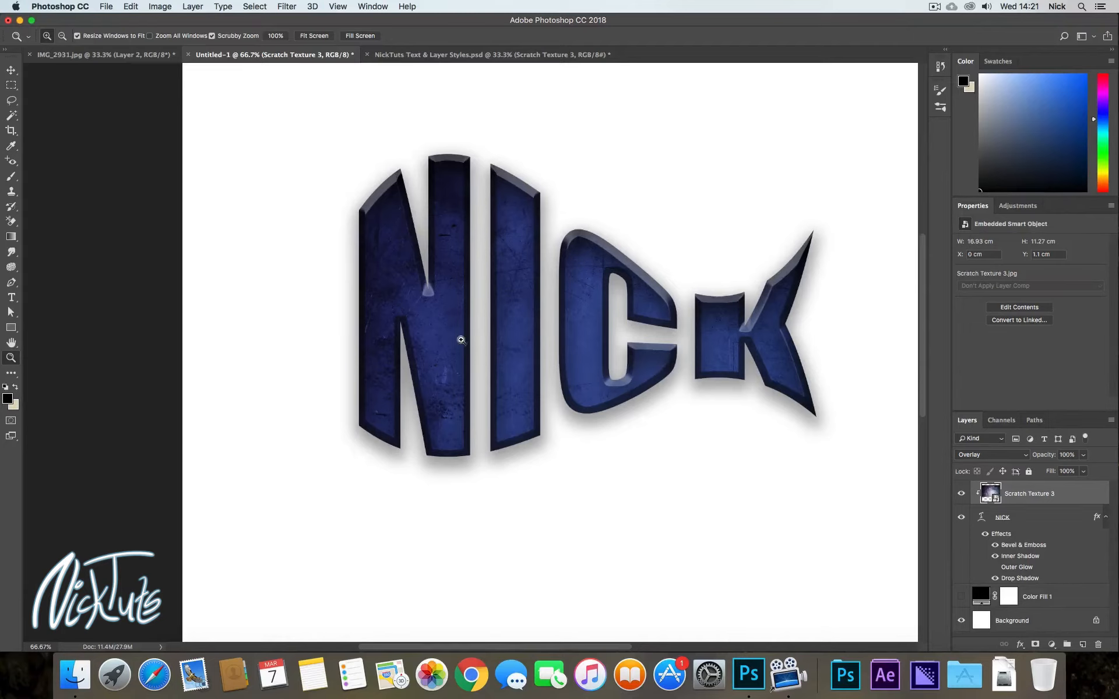
pyautogui.click(996, 458)
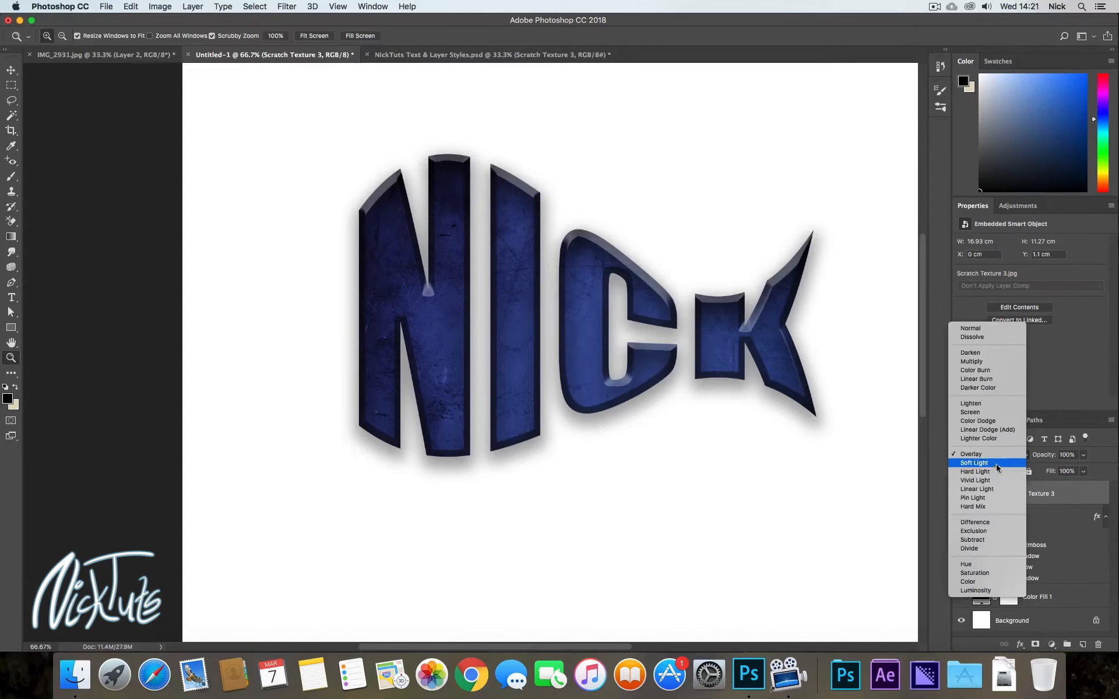
pyautogui.click(983, 464)
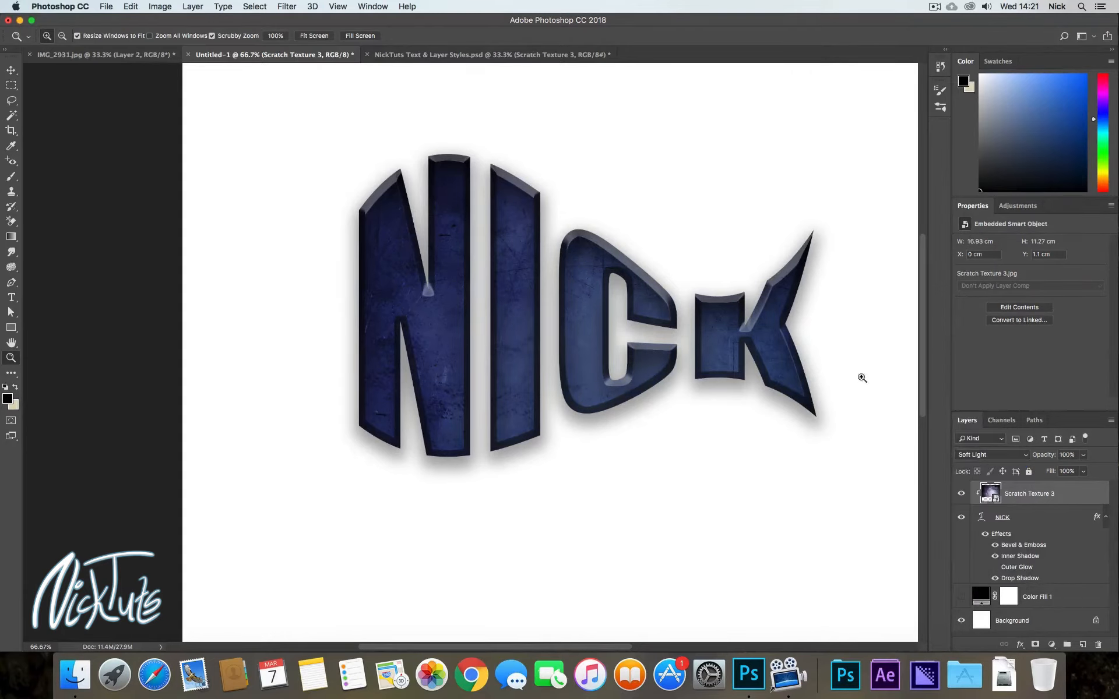
# - Compare the Color Burn and Linear Burn blend modes on the Scratch Texture 3 layer
pyautogui.click(1019, 455)
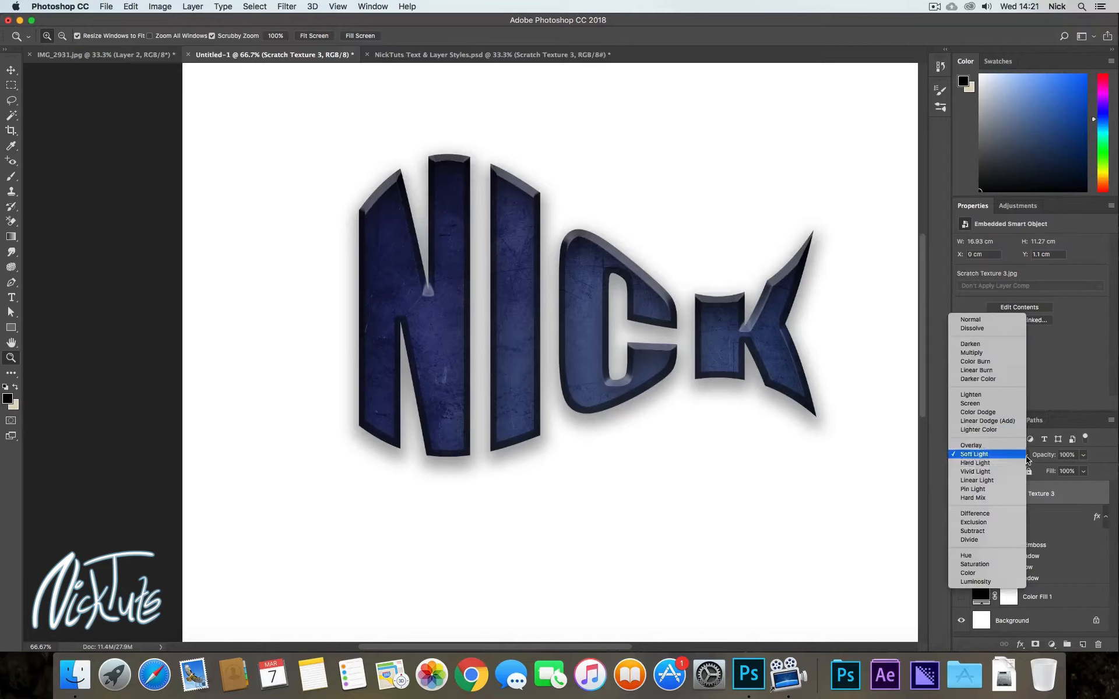
pyautogui.click(998, 362)
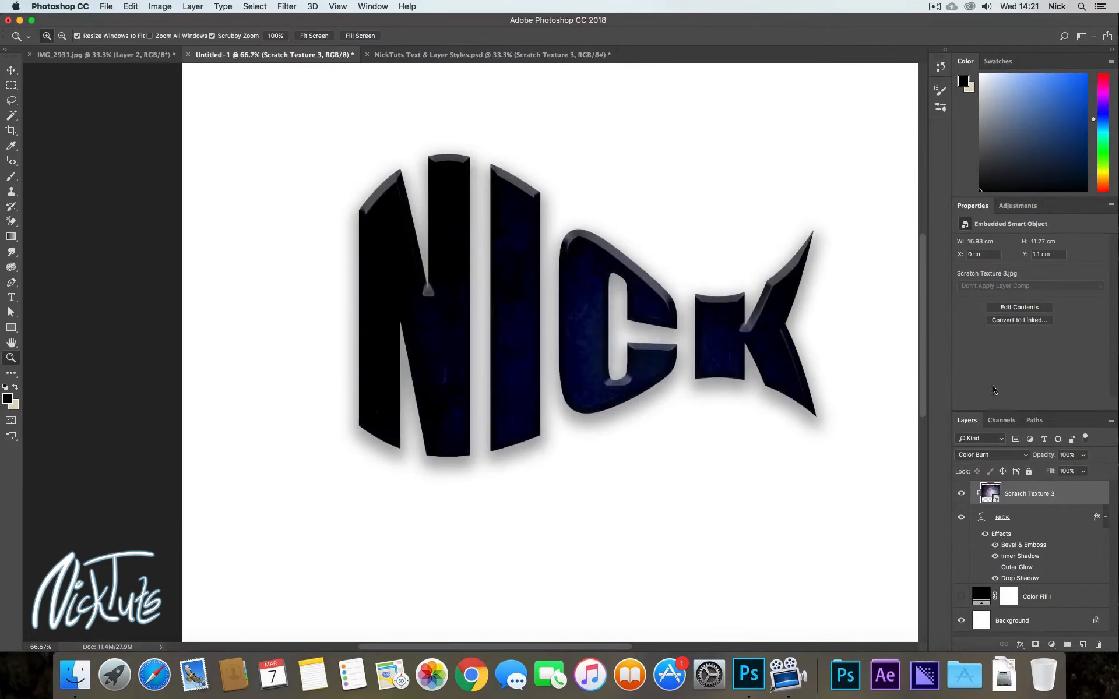
pyautogui.click(1012, 456)
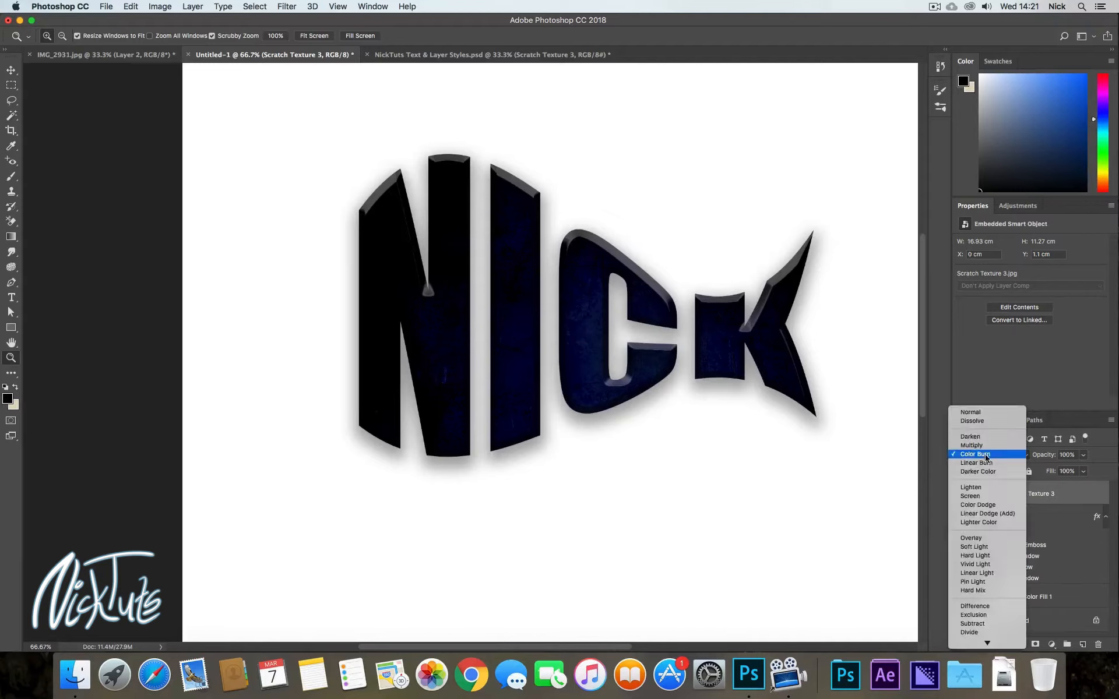
pyautogui.click(985, 462)
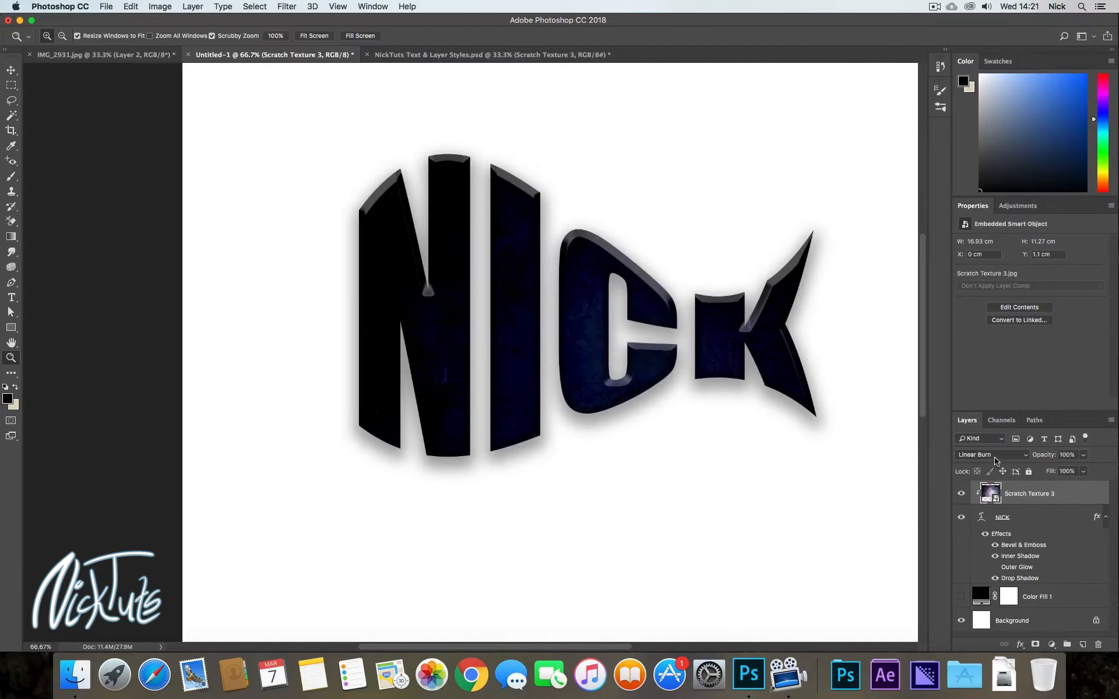
# - Try the Darker Color and Linear Dodge (Add) blend modes on the Scratch Texture 3 layer
pyautogui.click(996, 461)
pyautogui.click(988, 463)
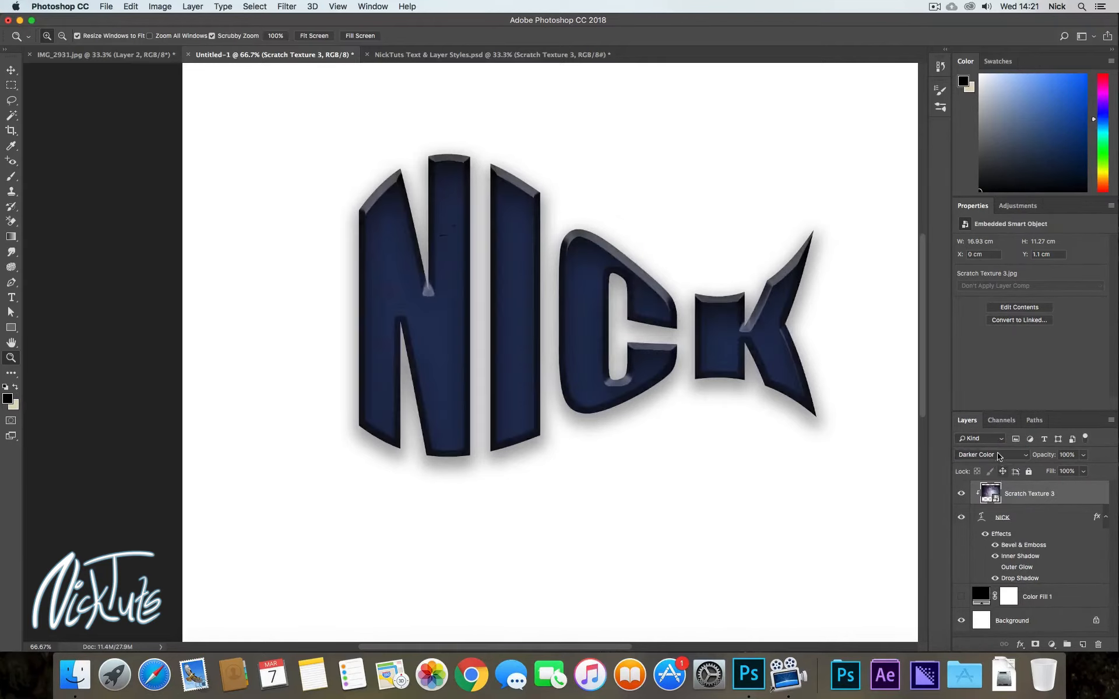
pyautogui.click(998, 456)
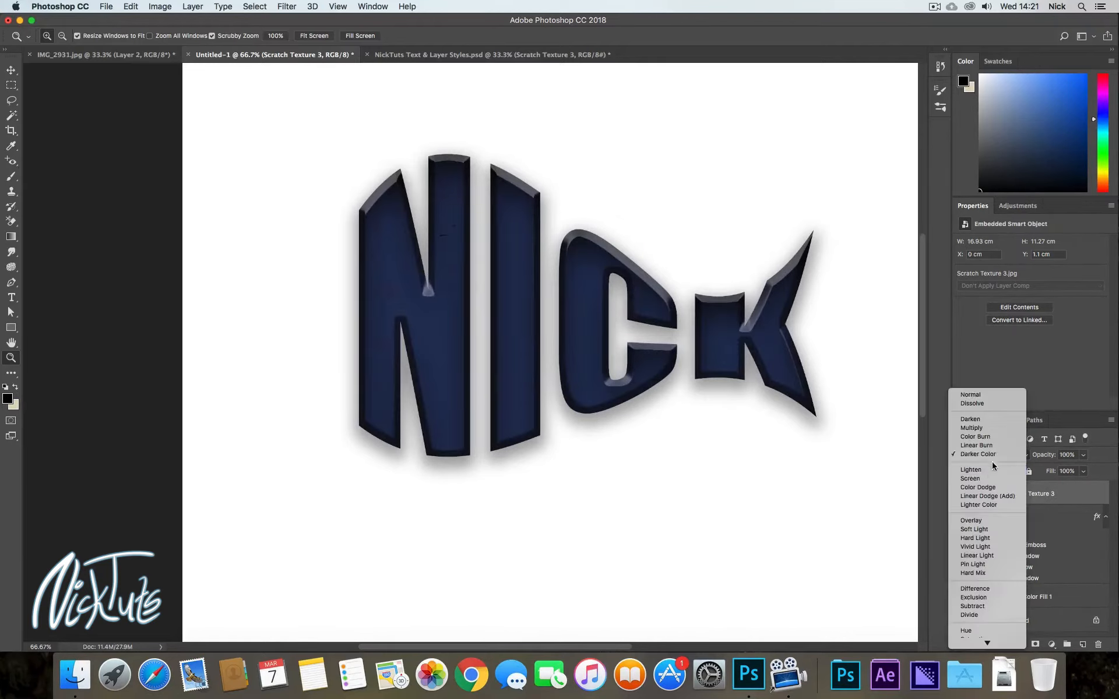
pyautogui.click(991, 496)
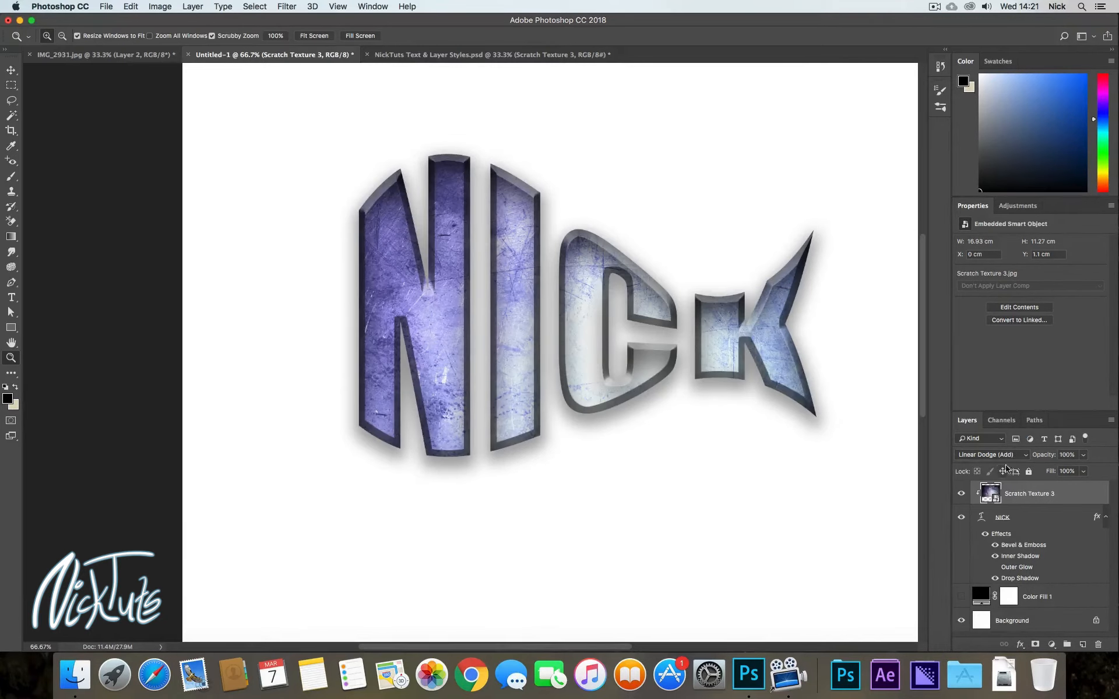
# - Set the Scratch Texture 3 layer's blend mode to Vivid Light
pyautogui.click(1015, 458)
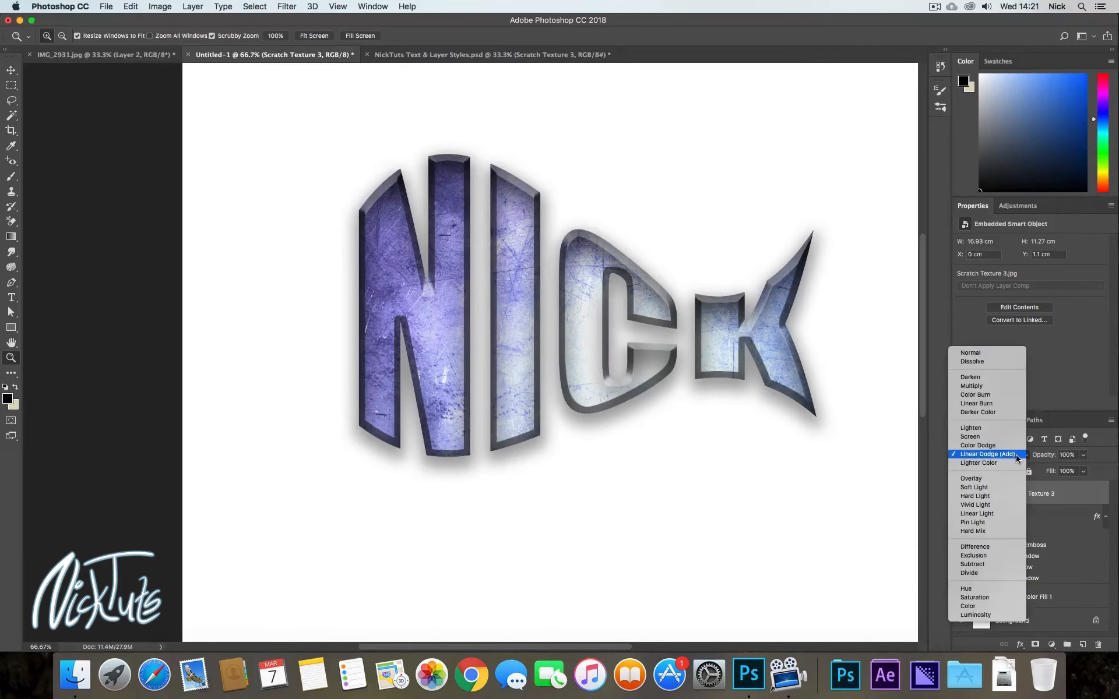
pyautogui.click(989, 505)
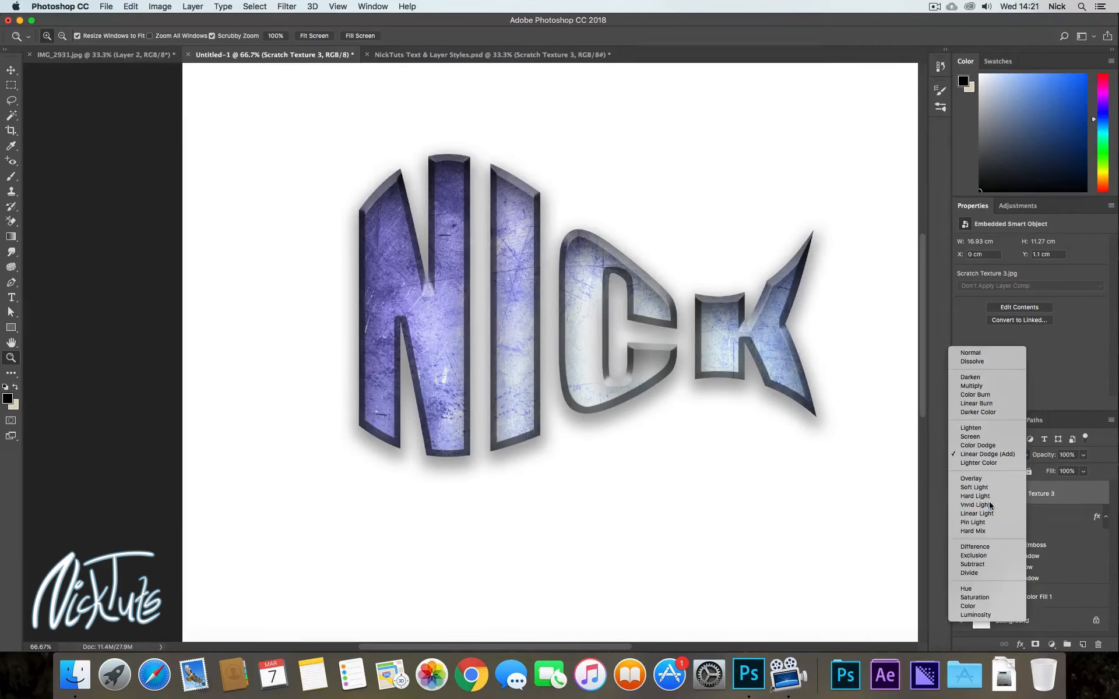